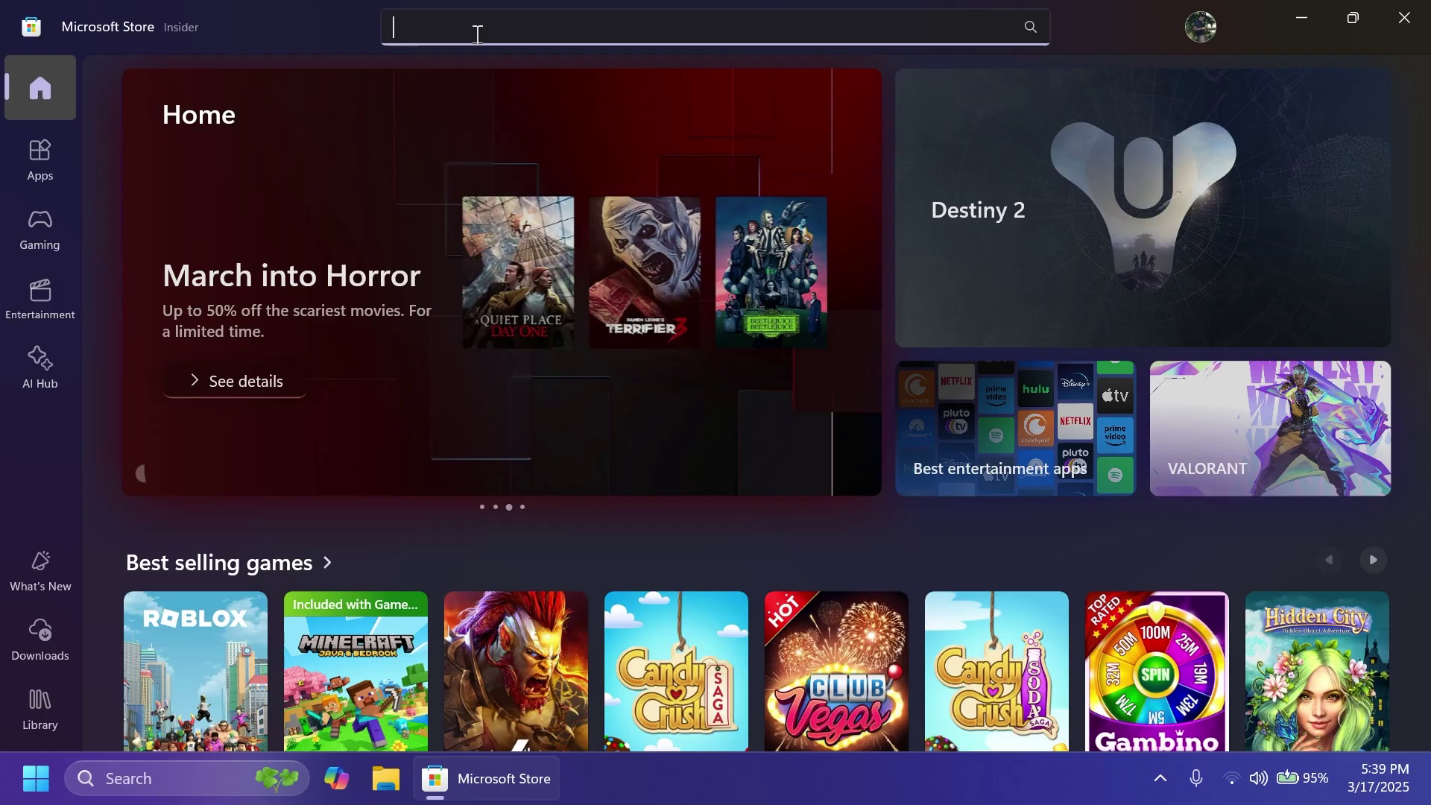
type("media")
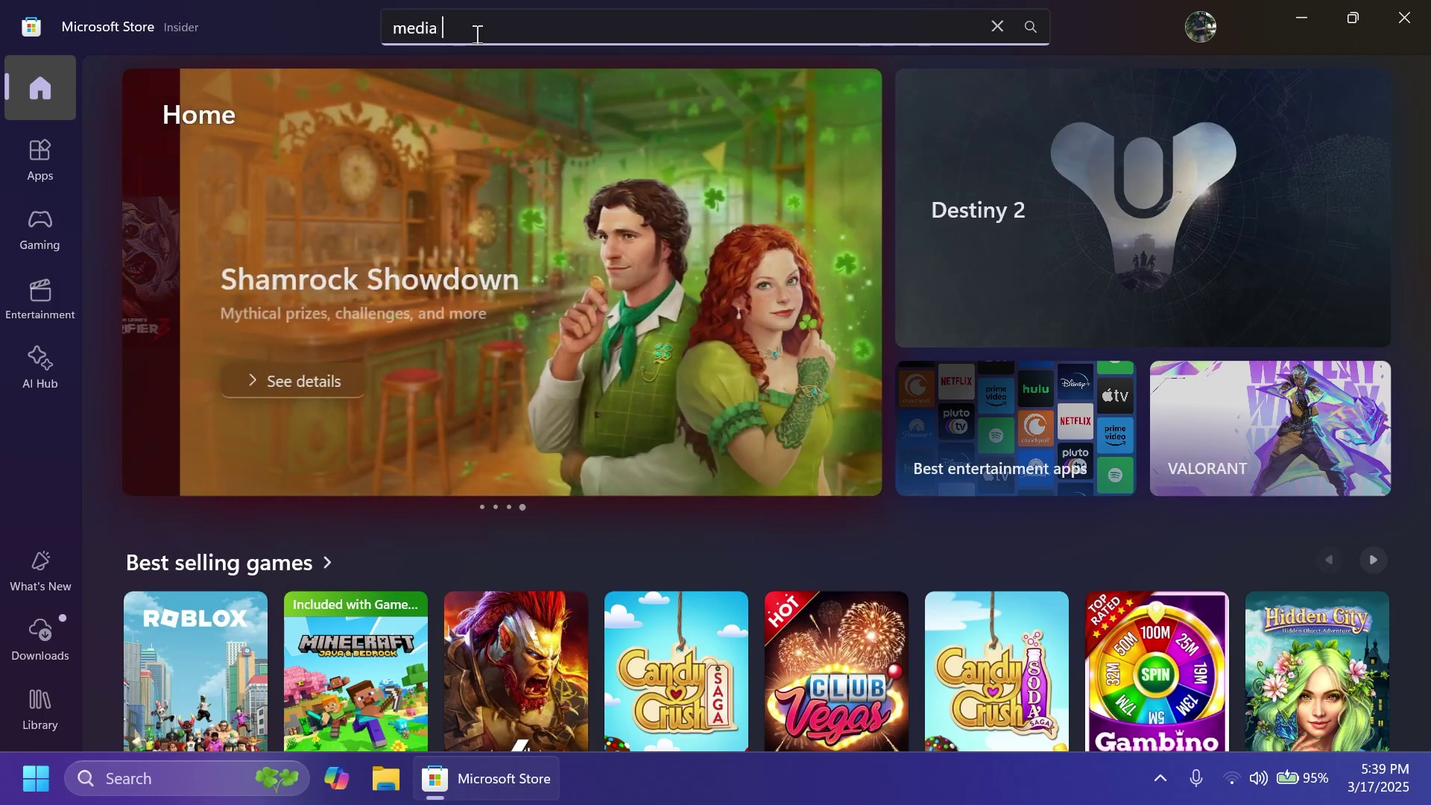
type(" flyout")
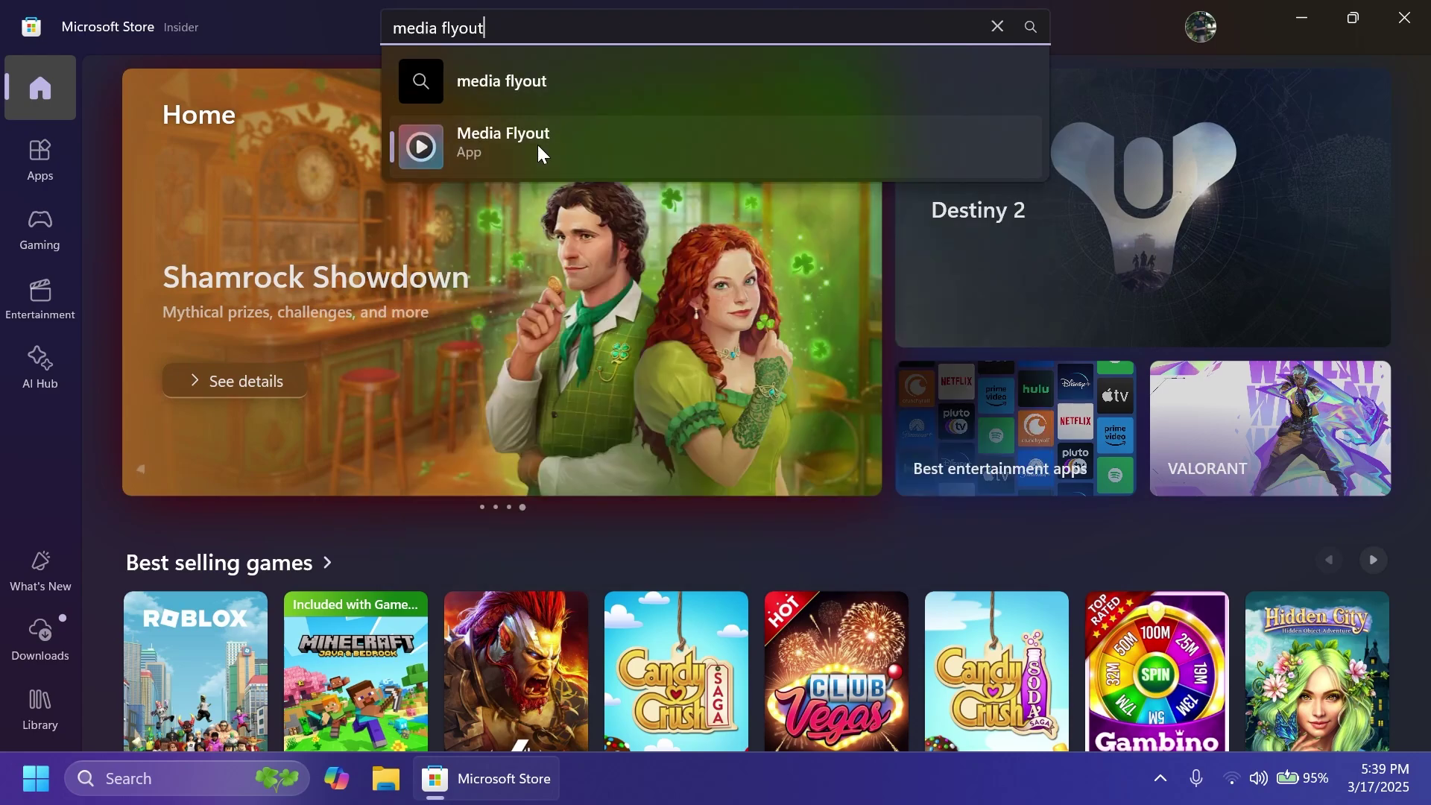
Step: Open the Media Flyout Store page, install the app, and expand its full description
left_click(537, 145)
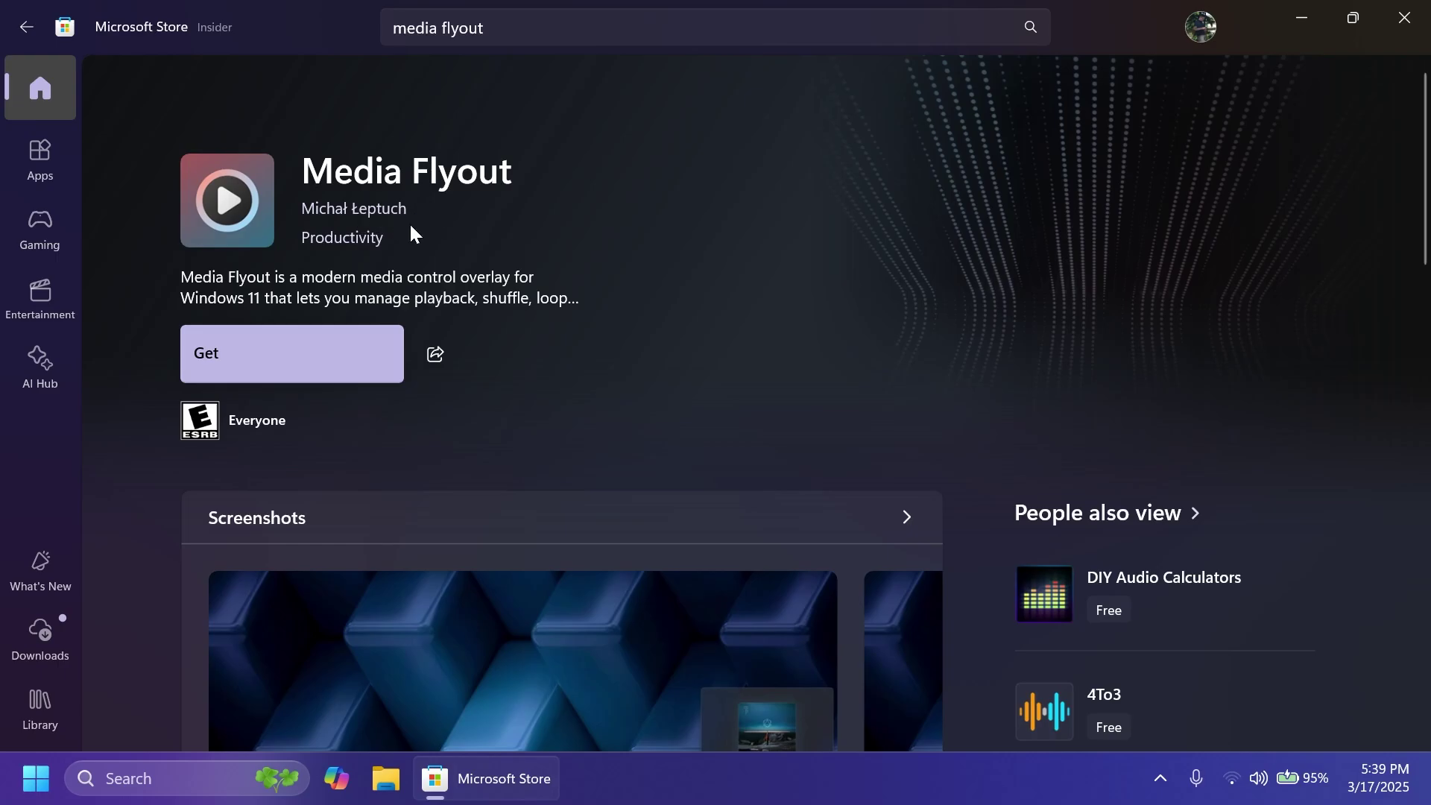
left_click(293, 369)
scroll(596, 262, "down", 3)
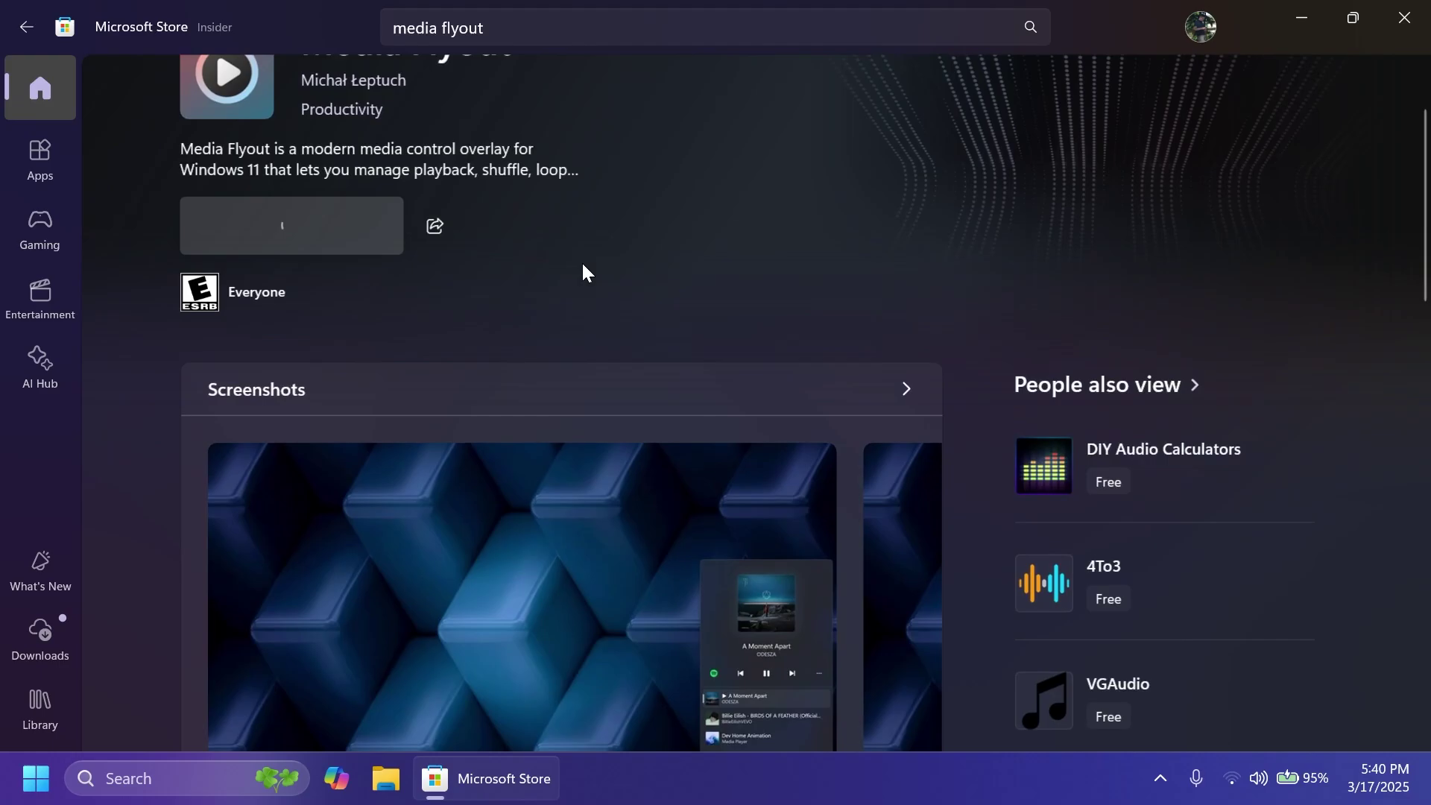
scroll(583, 262, "down", 2)
scroll(578, 280, "down", 3)
left_click(253, 548)
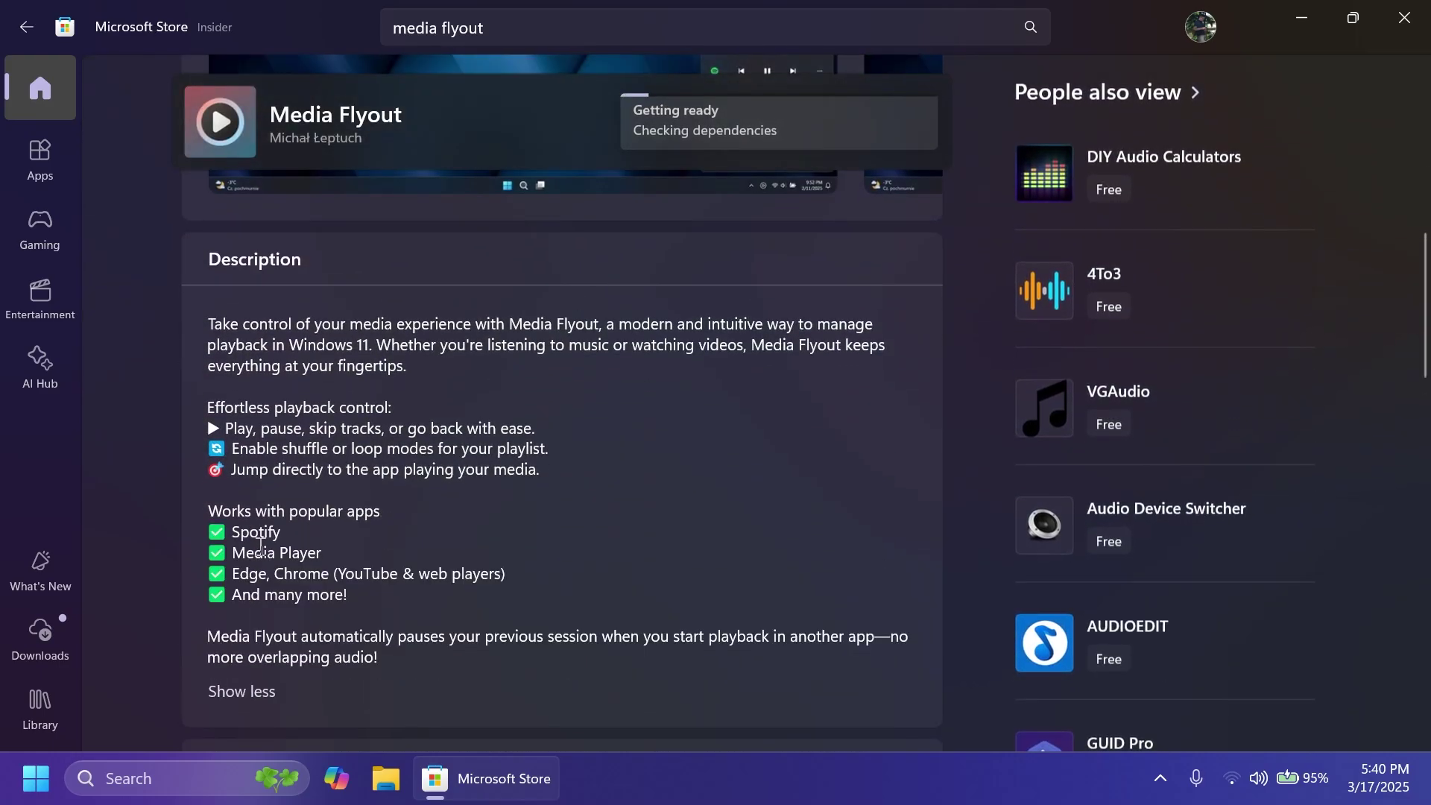
scroll(630, 349, "down", 1)
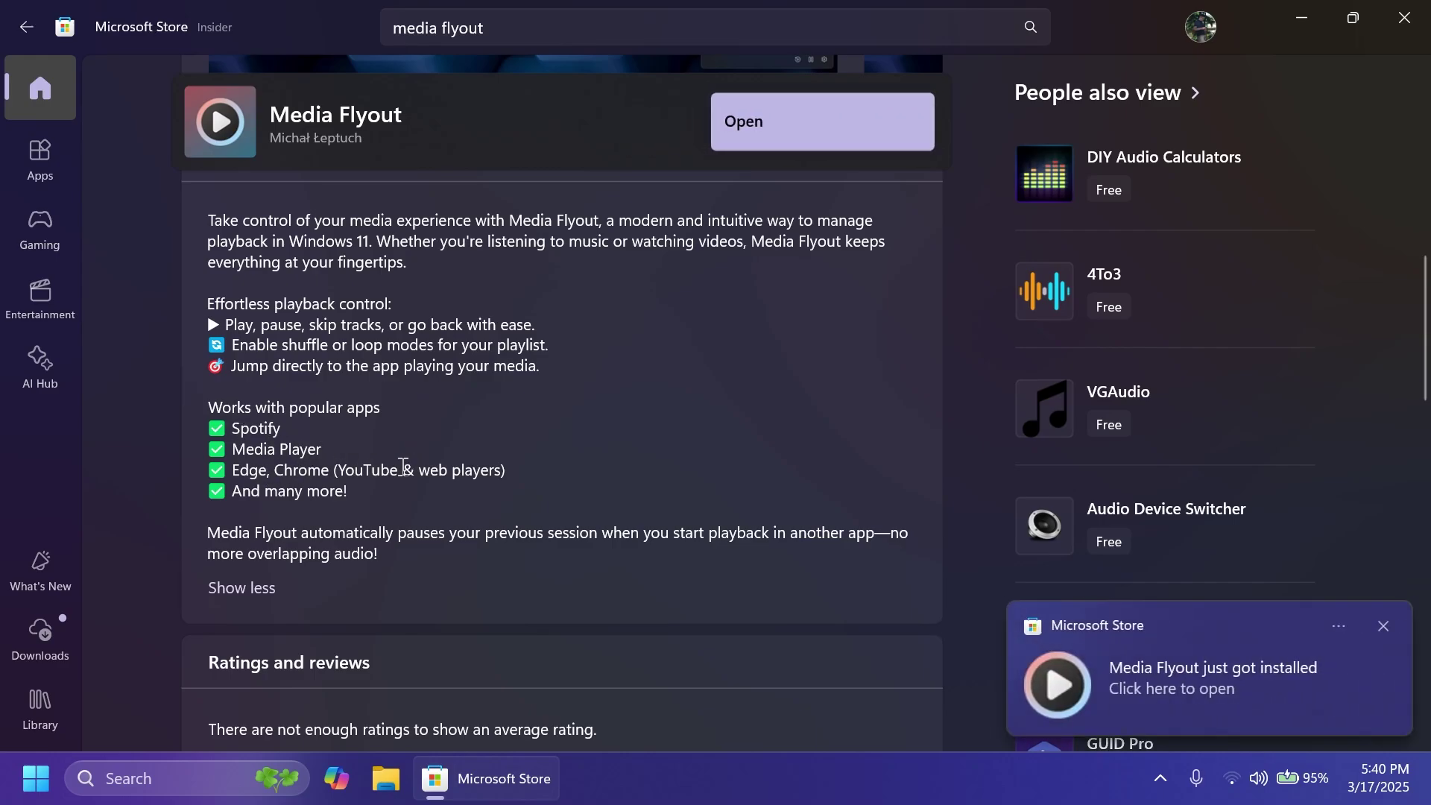
scroll(602, 409, "up", 3)
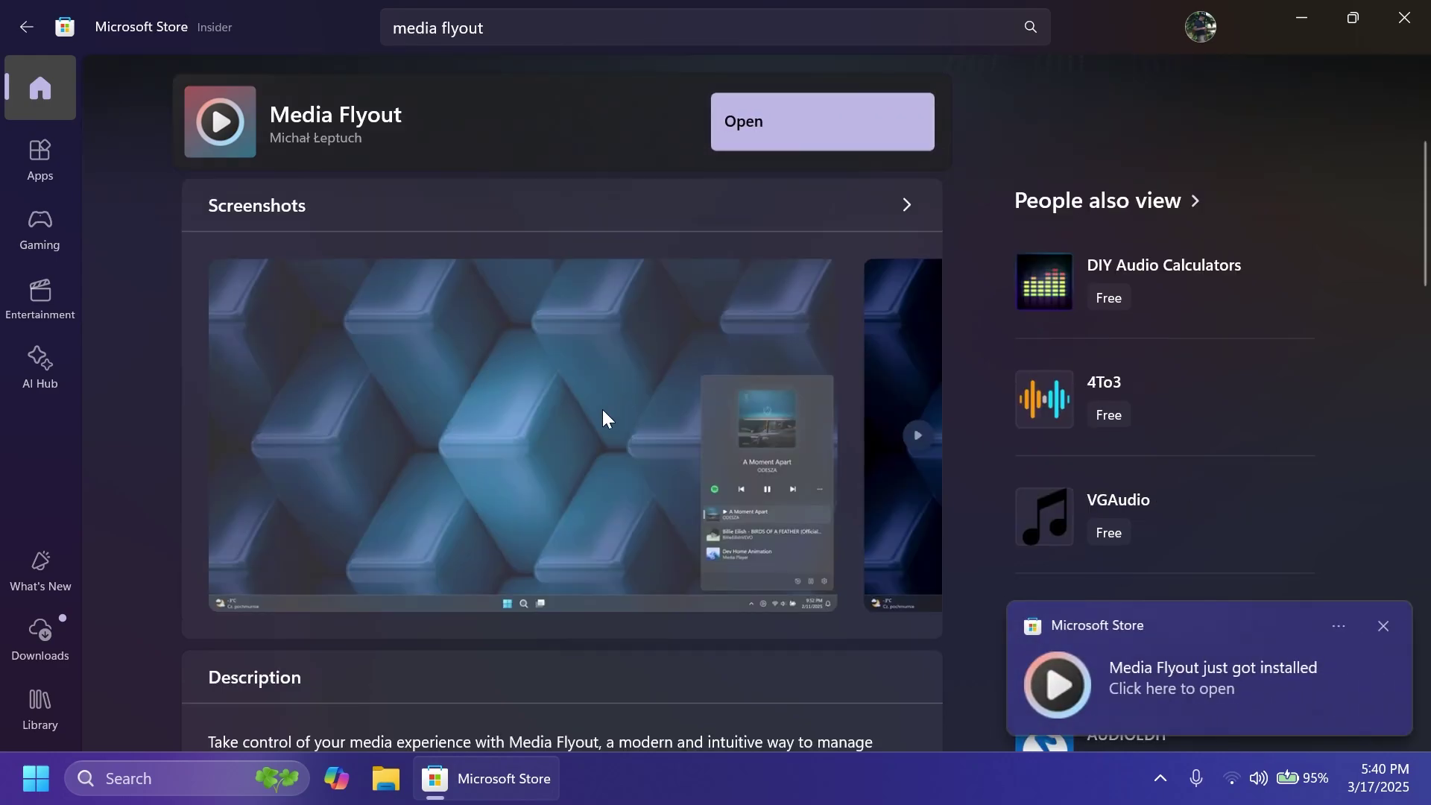
scroll(634, 413, "up", 2)
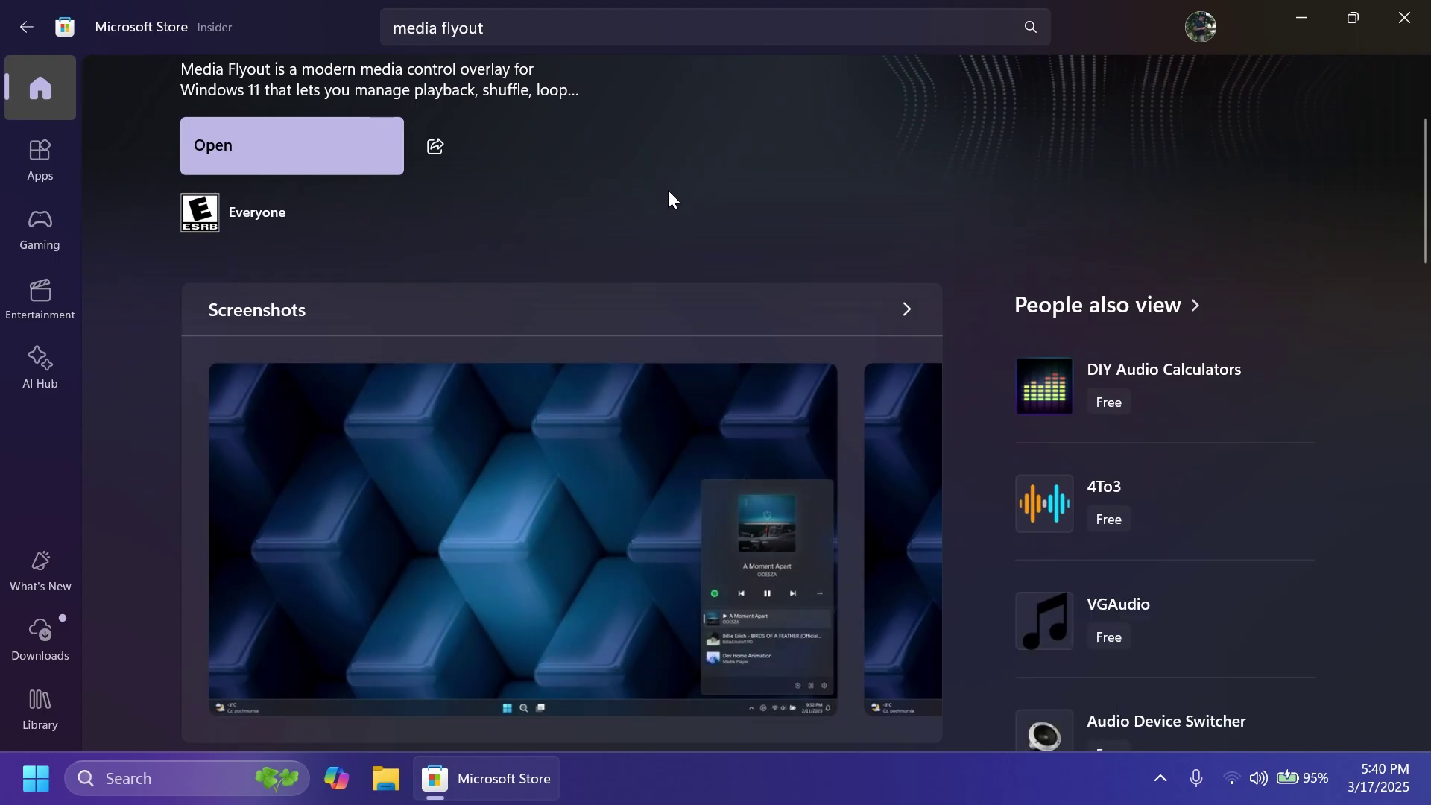
Step: Launch Media Flyout, dismiss its welcome window, and pin its tray icon to the taskbar
left_click(254, 153)
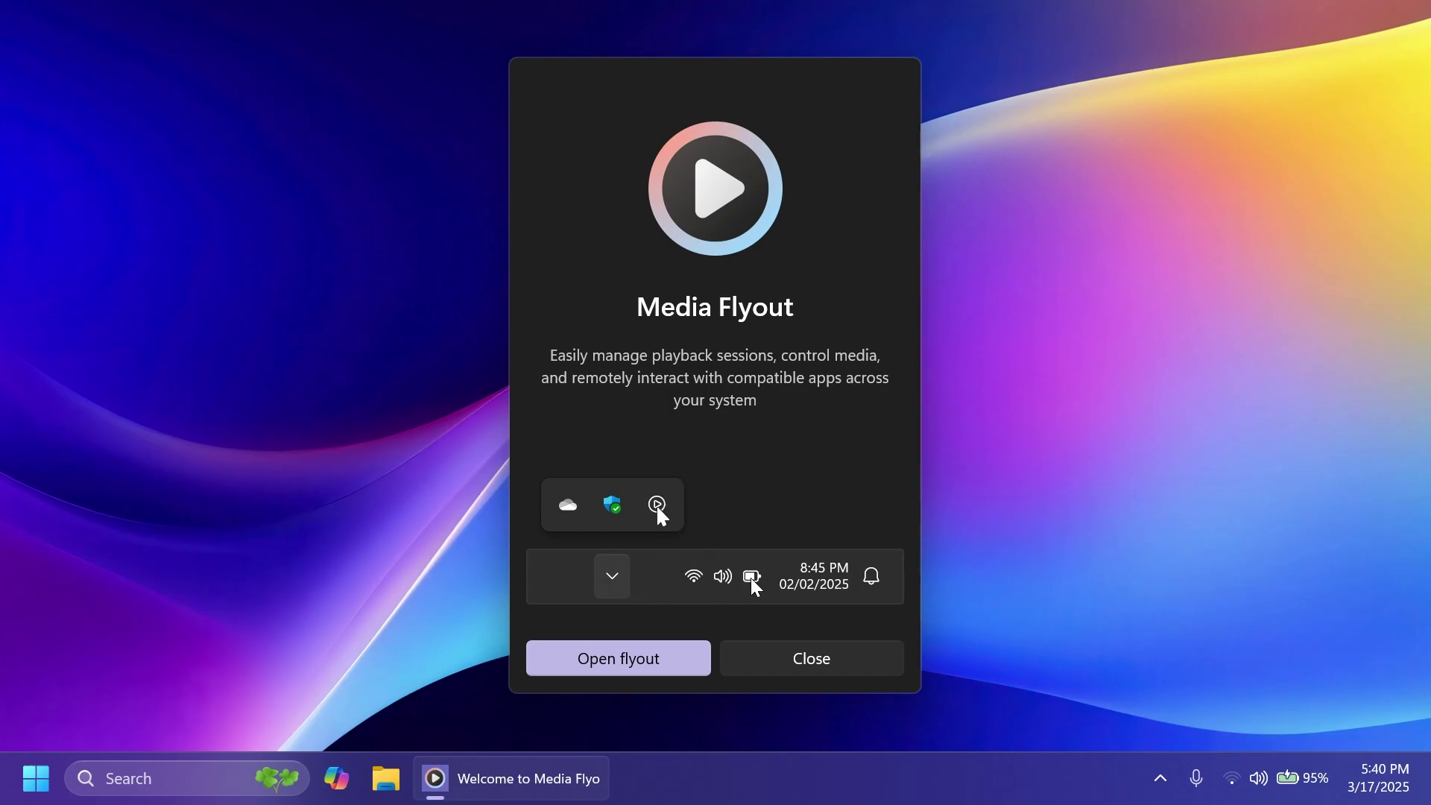
left_click(809, 664)
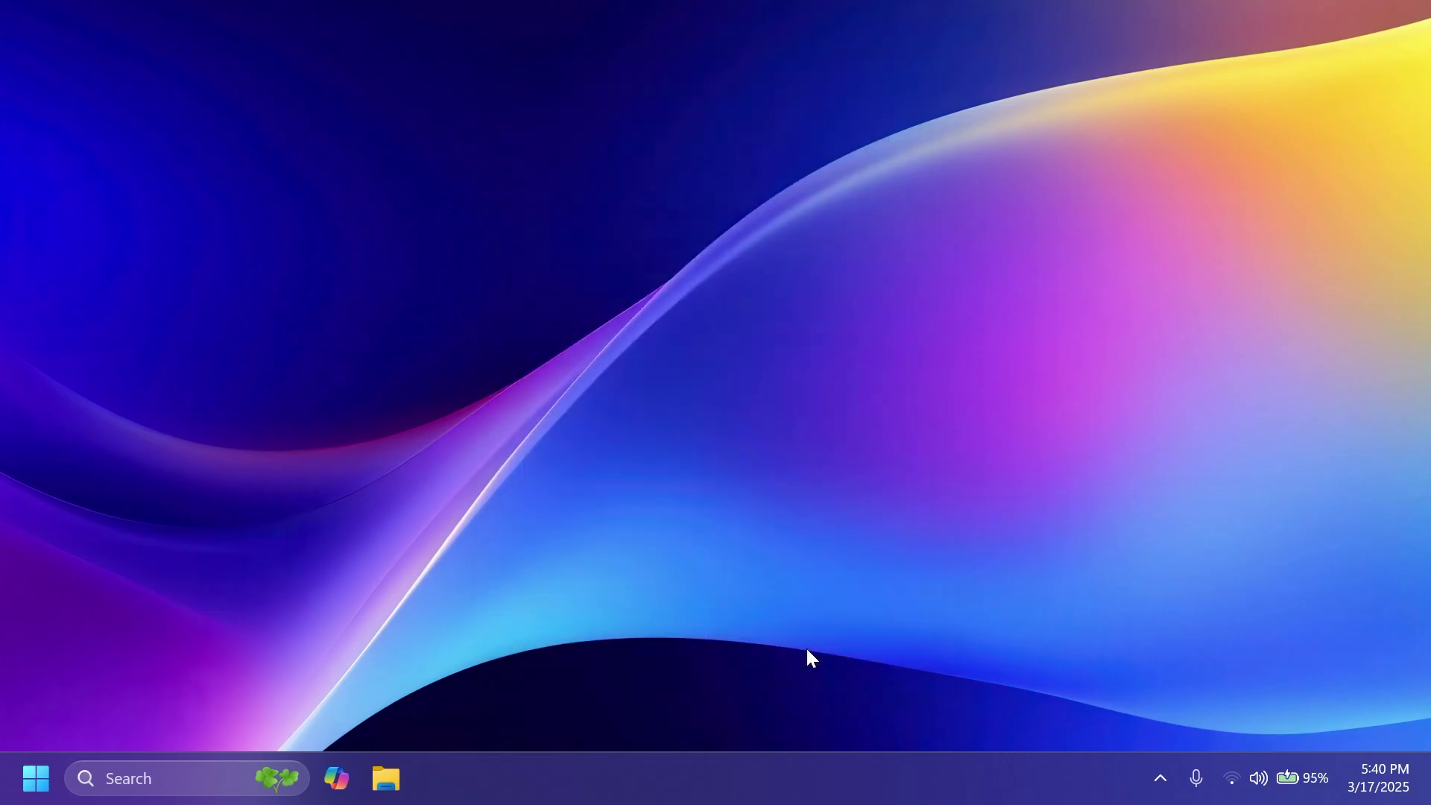
left_click(1160, 779)
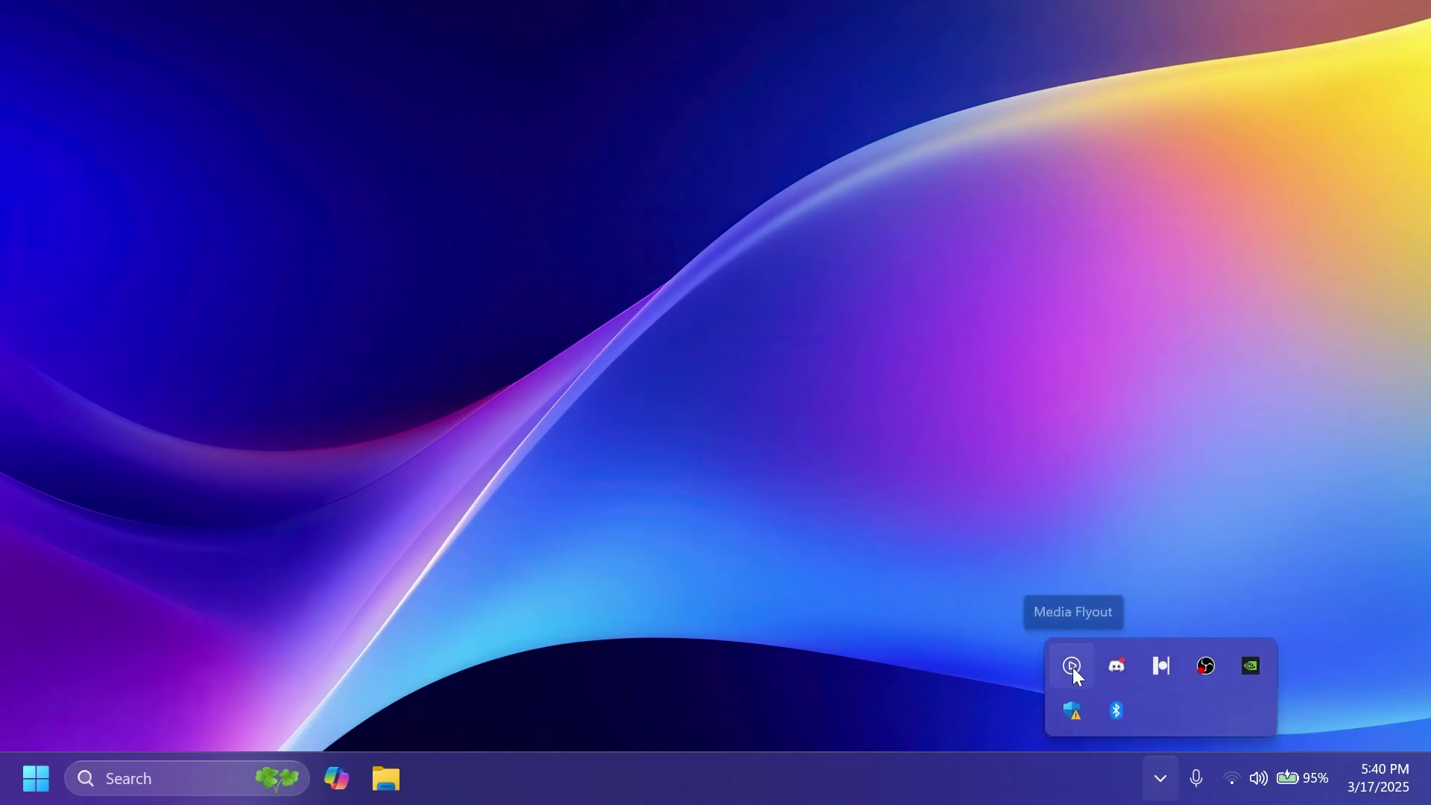
left_click_drag(1072, 667, 1160, 778)
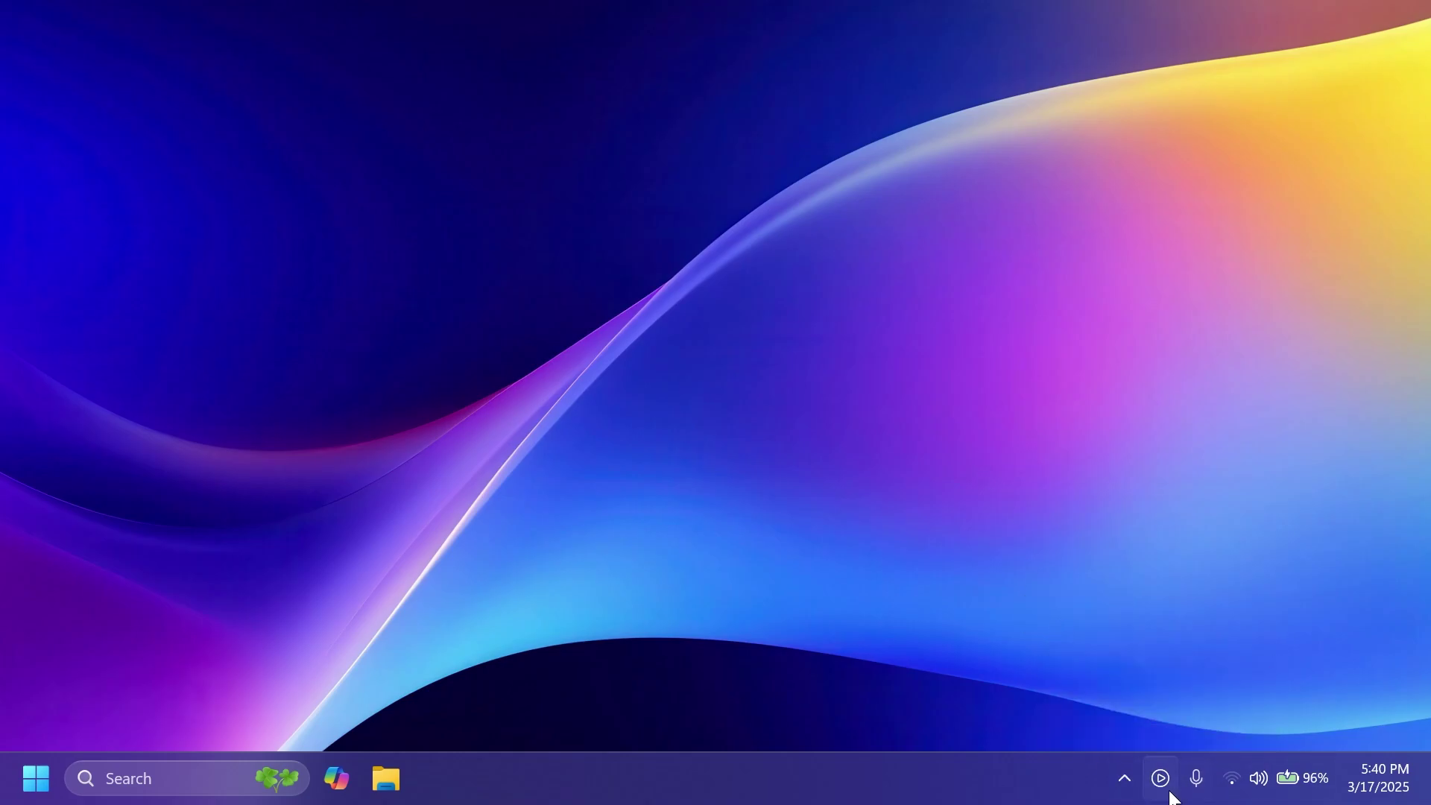
Step: Open, dismiss and reopen the Media Flyout playback panel
left_click(1160, 778)
left_click(538, 277)
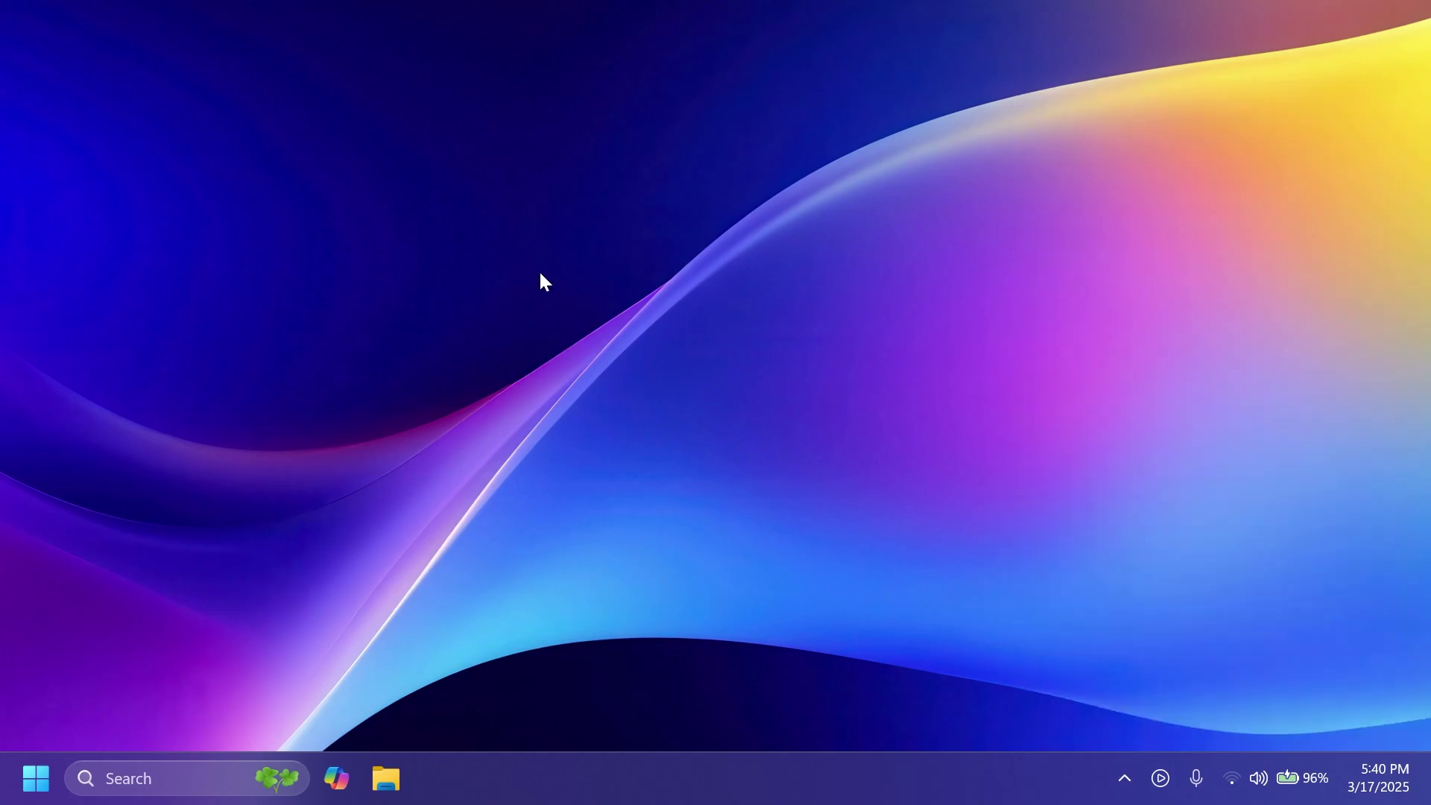
left_click(1160, 778)
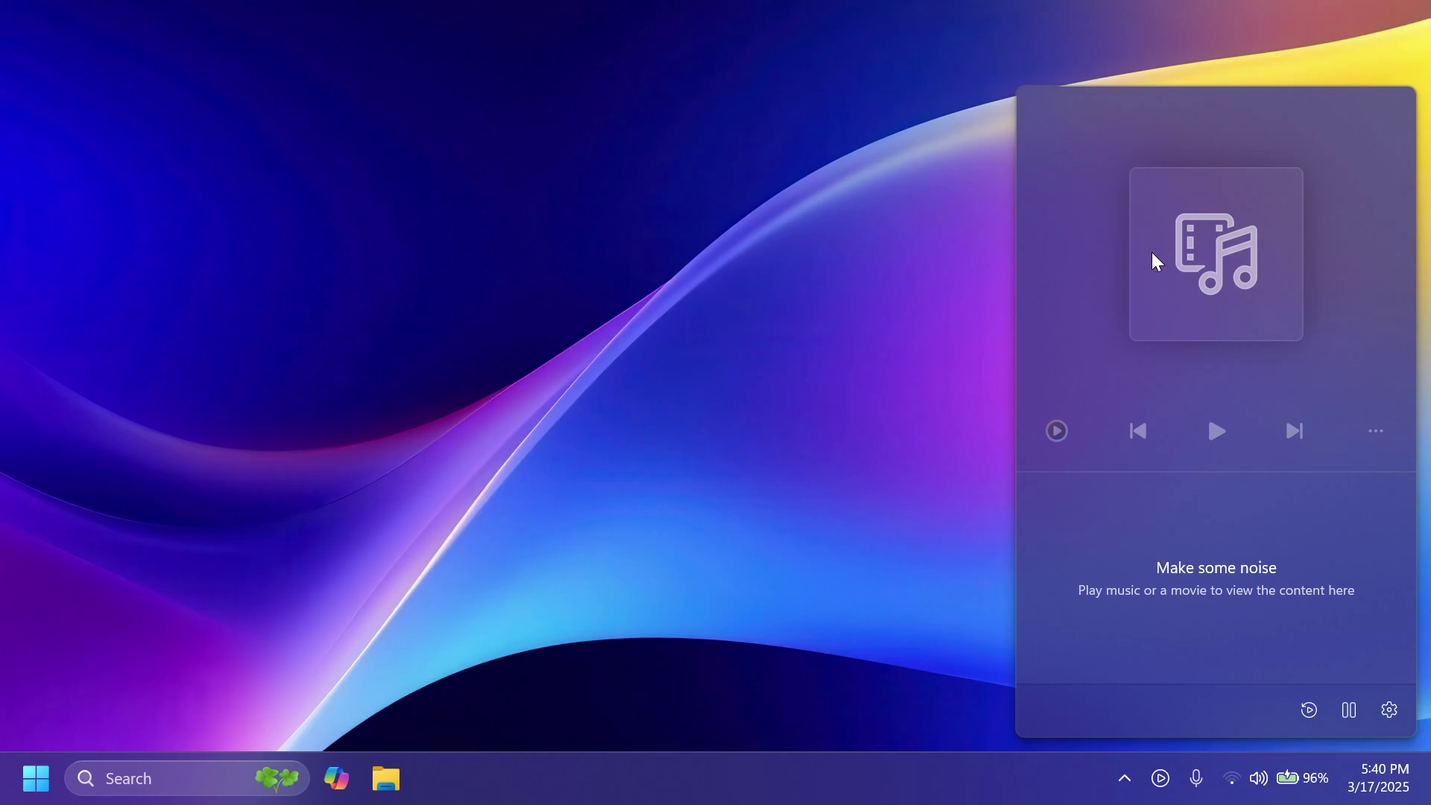
Step: Launch Spotify from Windows search to play 'Because I Love You', checking repeat and shuffle options
left_click(482, 387)
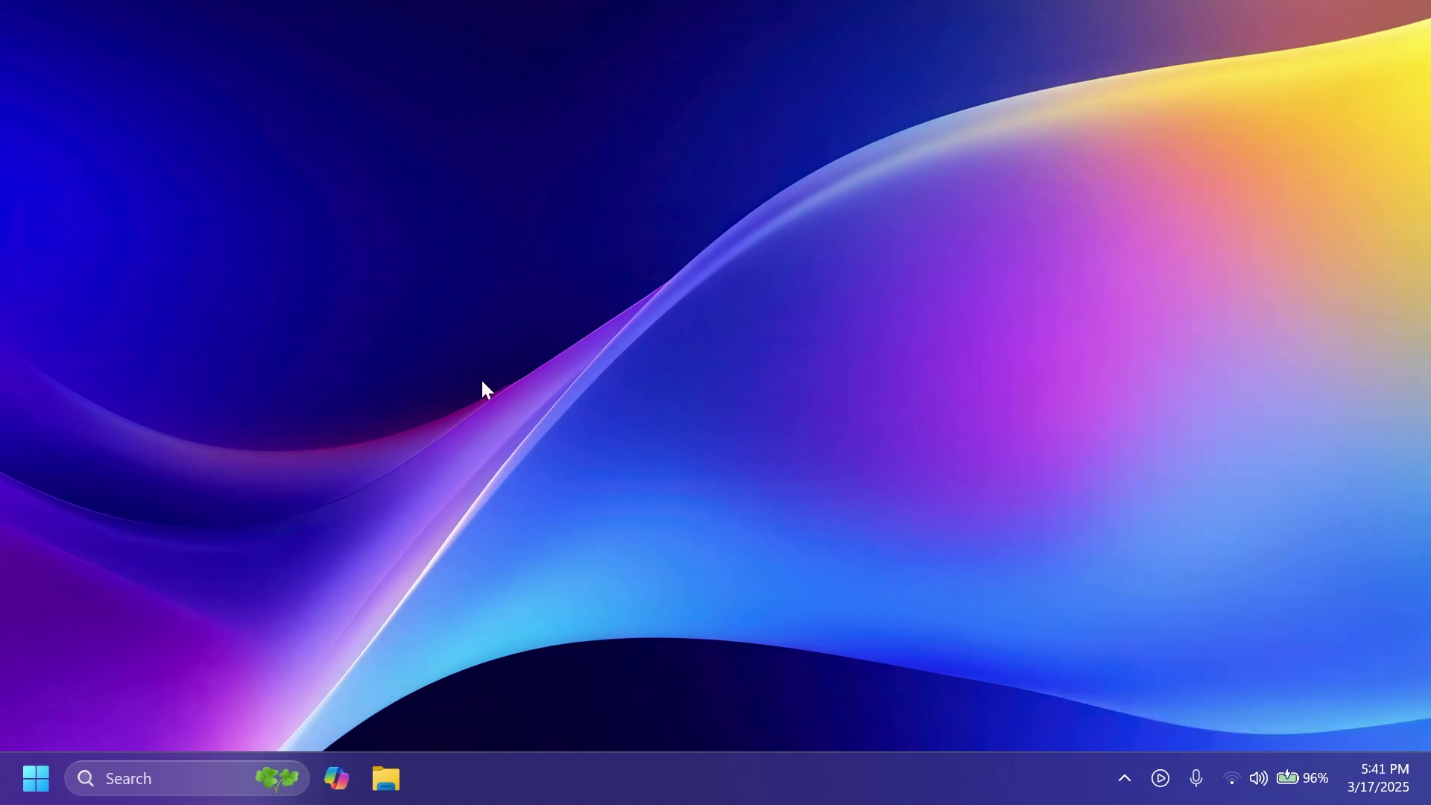
left_click(148, 771)
type("spotify")
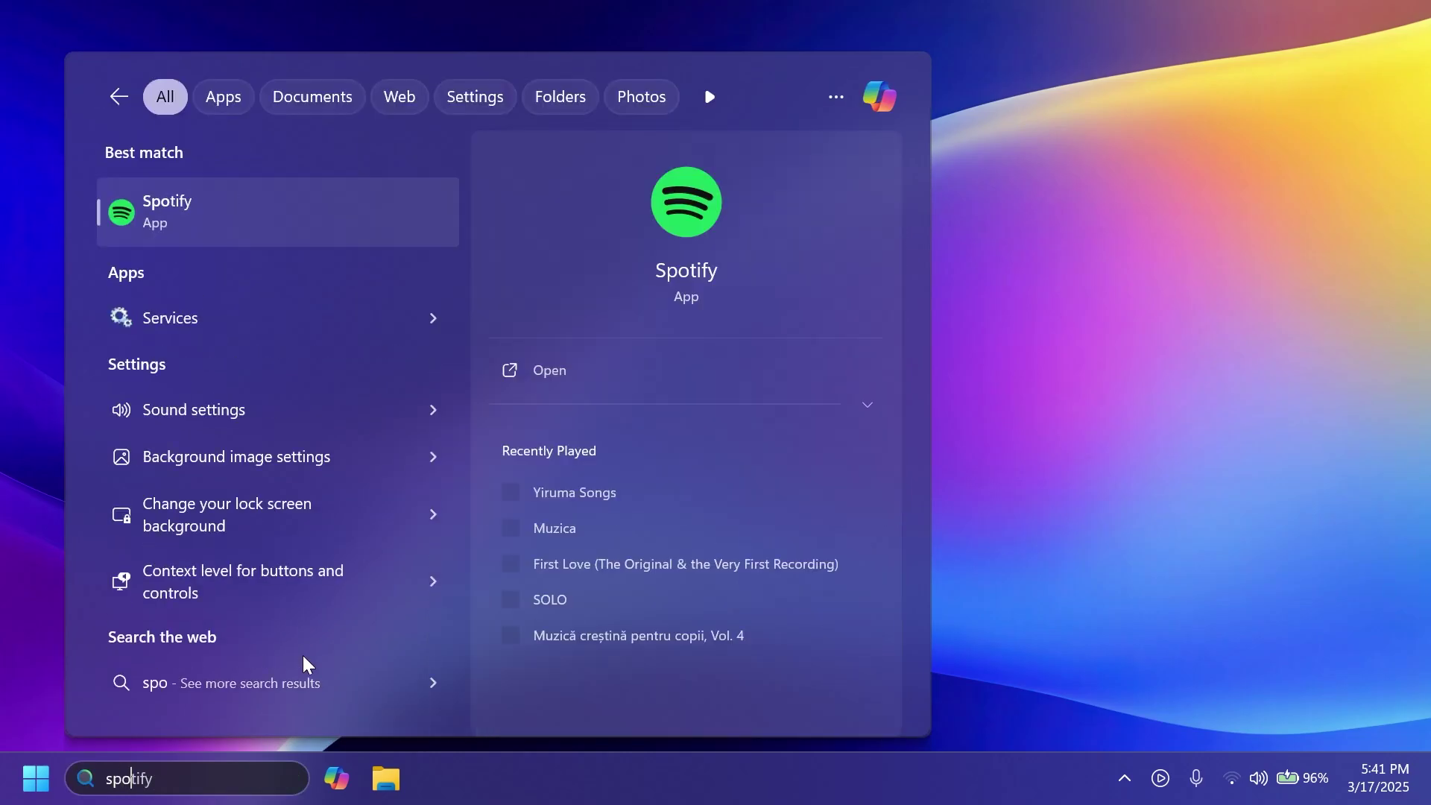
key("Return")
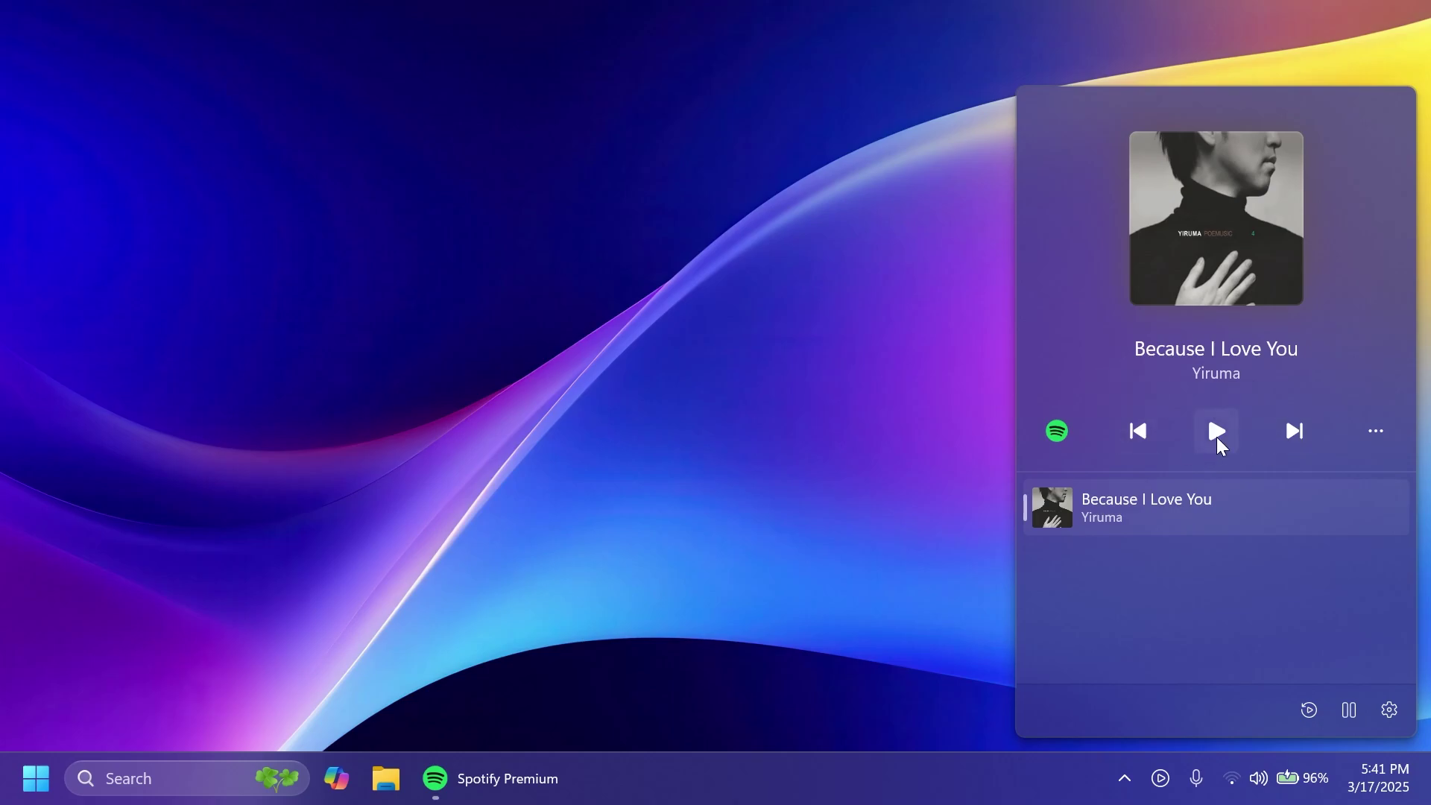
left_click(1367, 437)
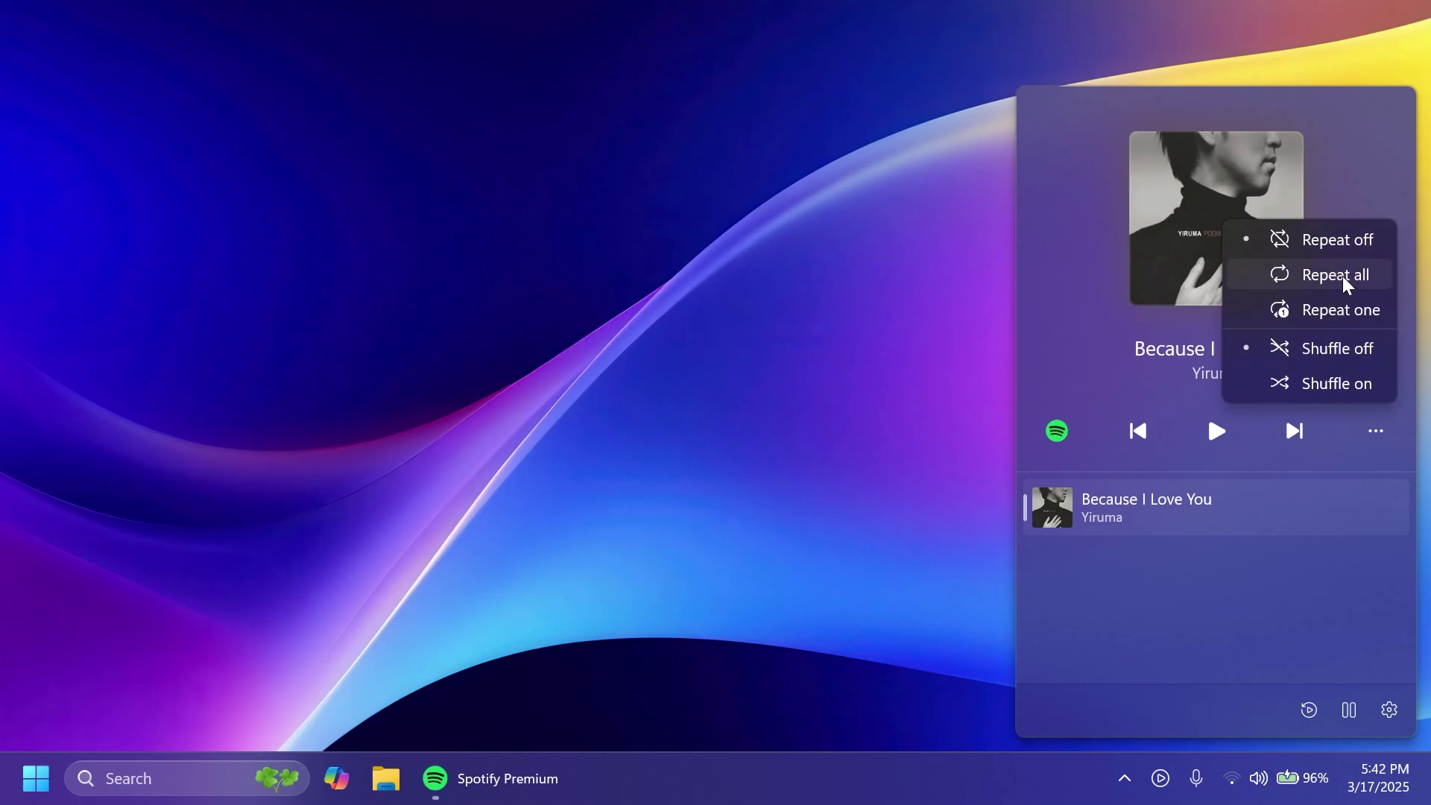
left_click(1079, 287)
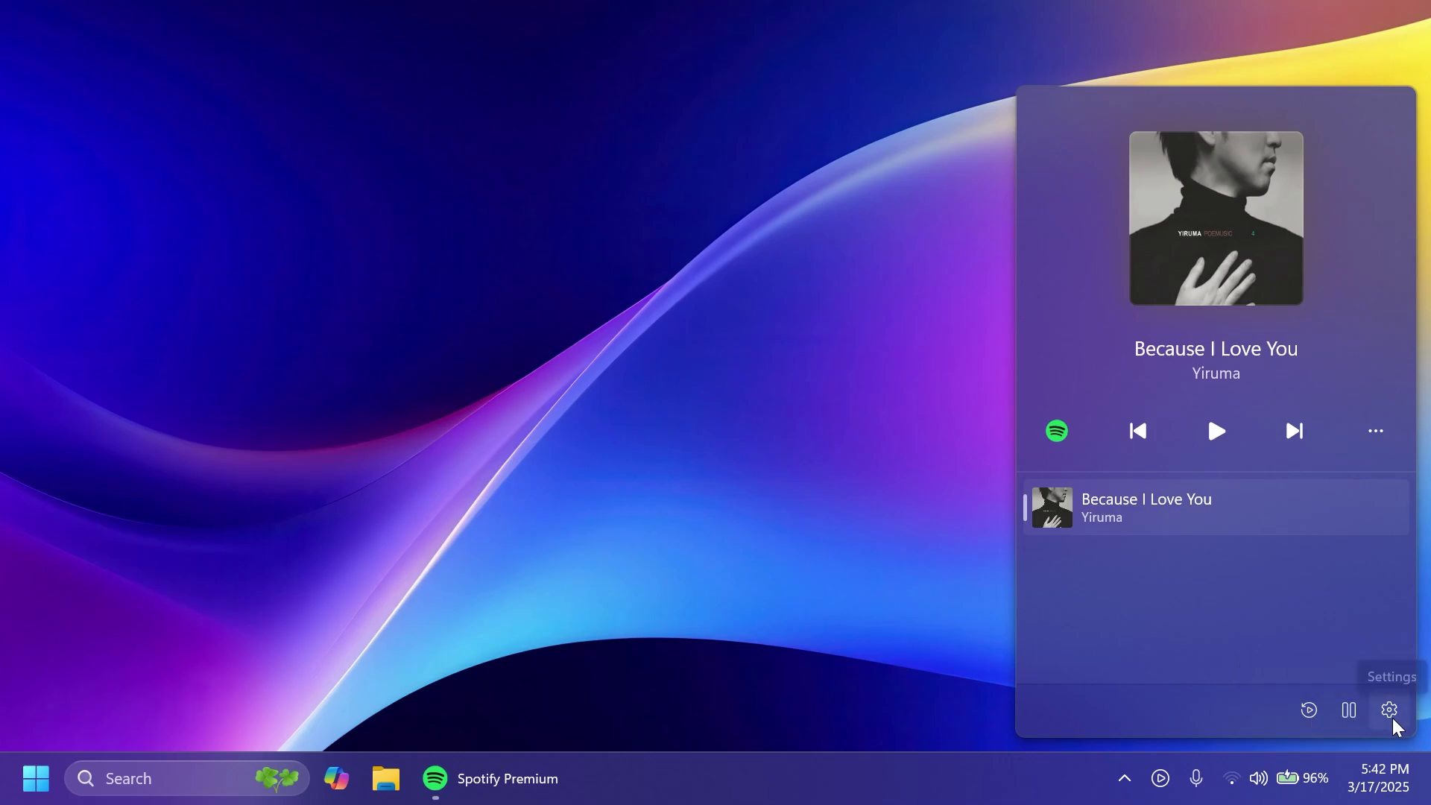
Step: Launch Google Chrome from search, minimize it, and view the sessions in the flyout
left_click(204, 775)
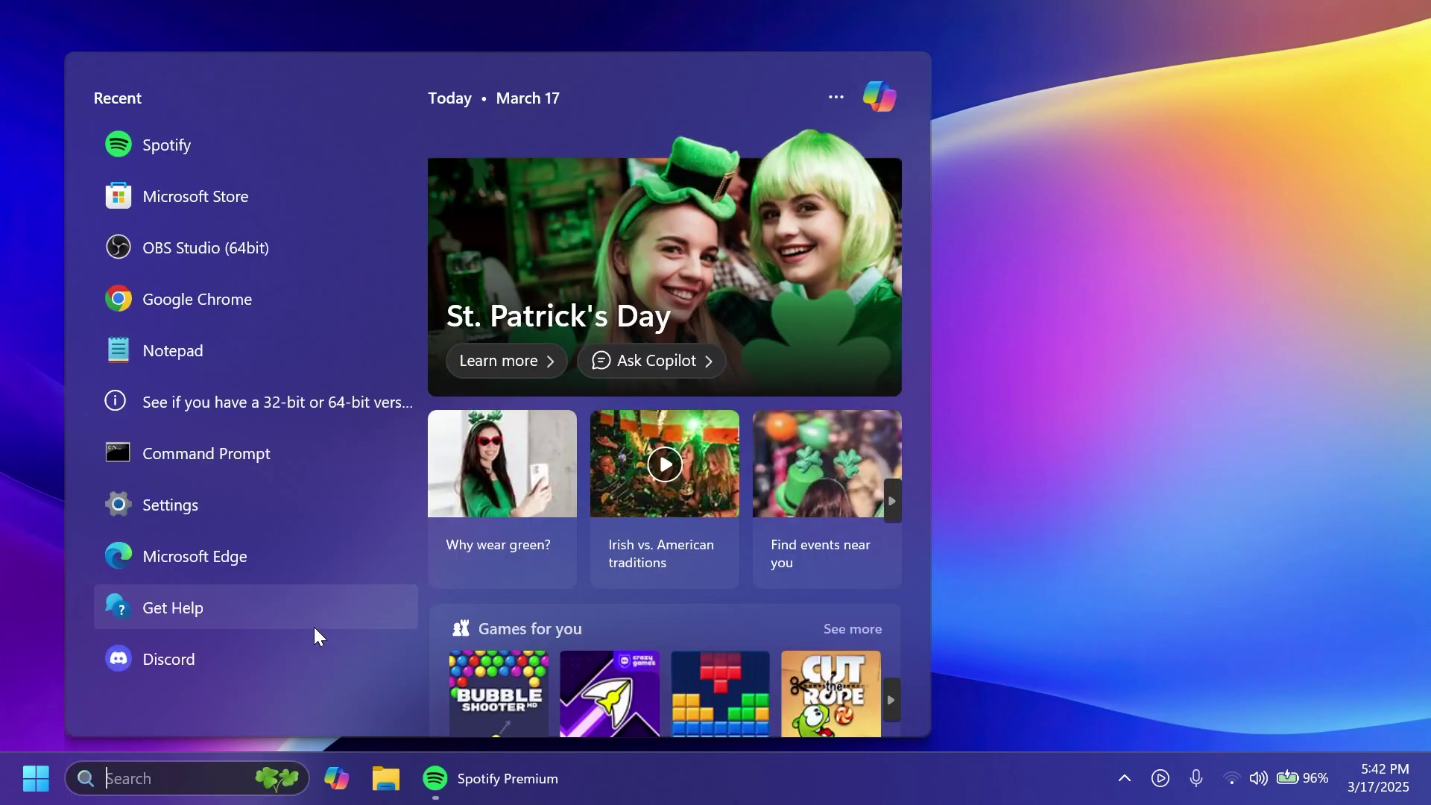
type("ch")
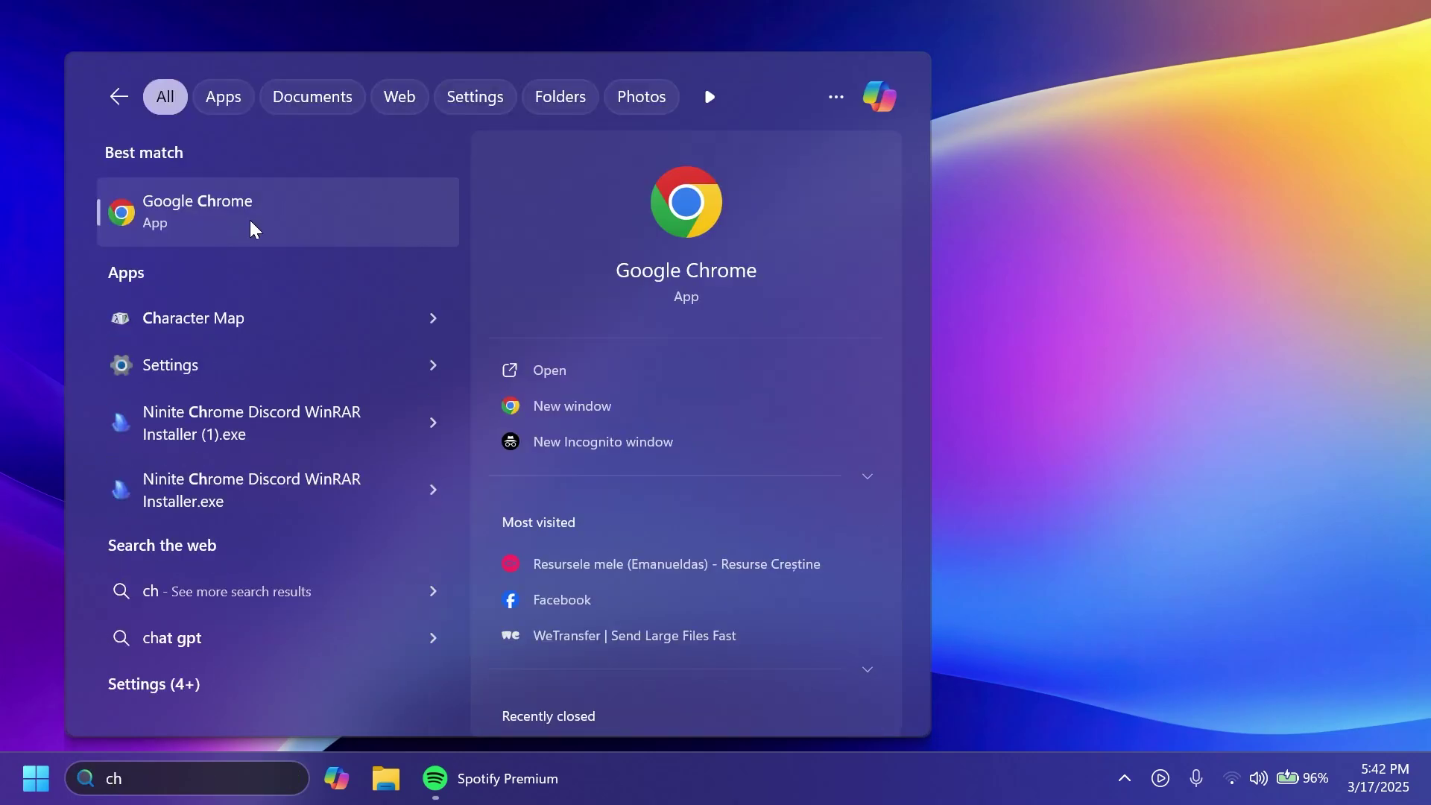
left_click(250, 221)
scroll(475, 343, "down", 1)
scroll(470, 345, "up", 1)
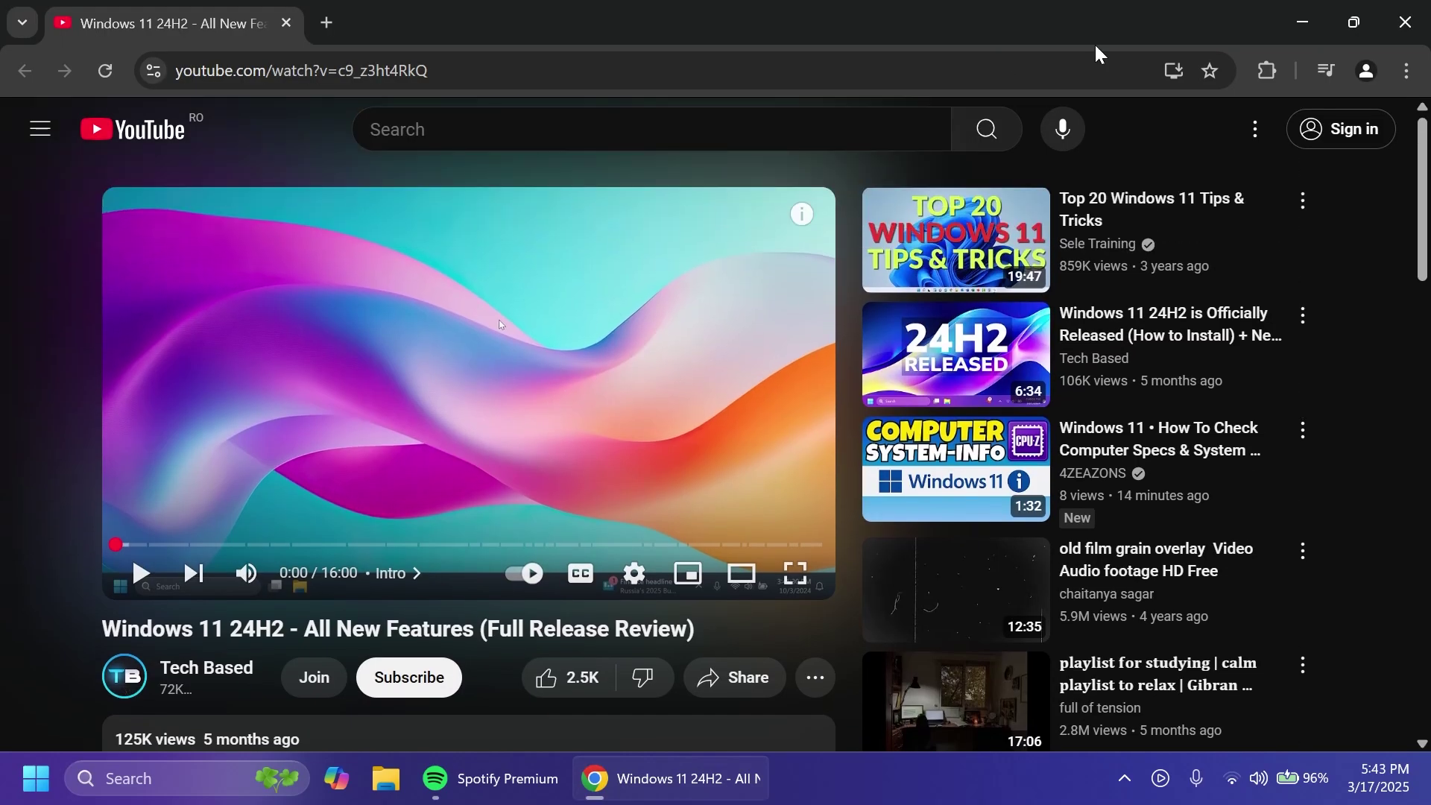
left_click(1302, 22)
left_click(1153, 783)
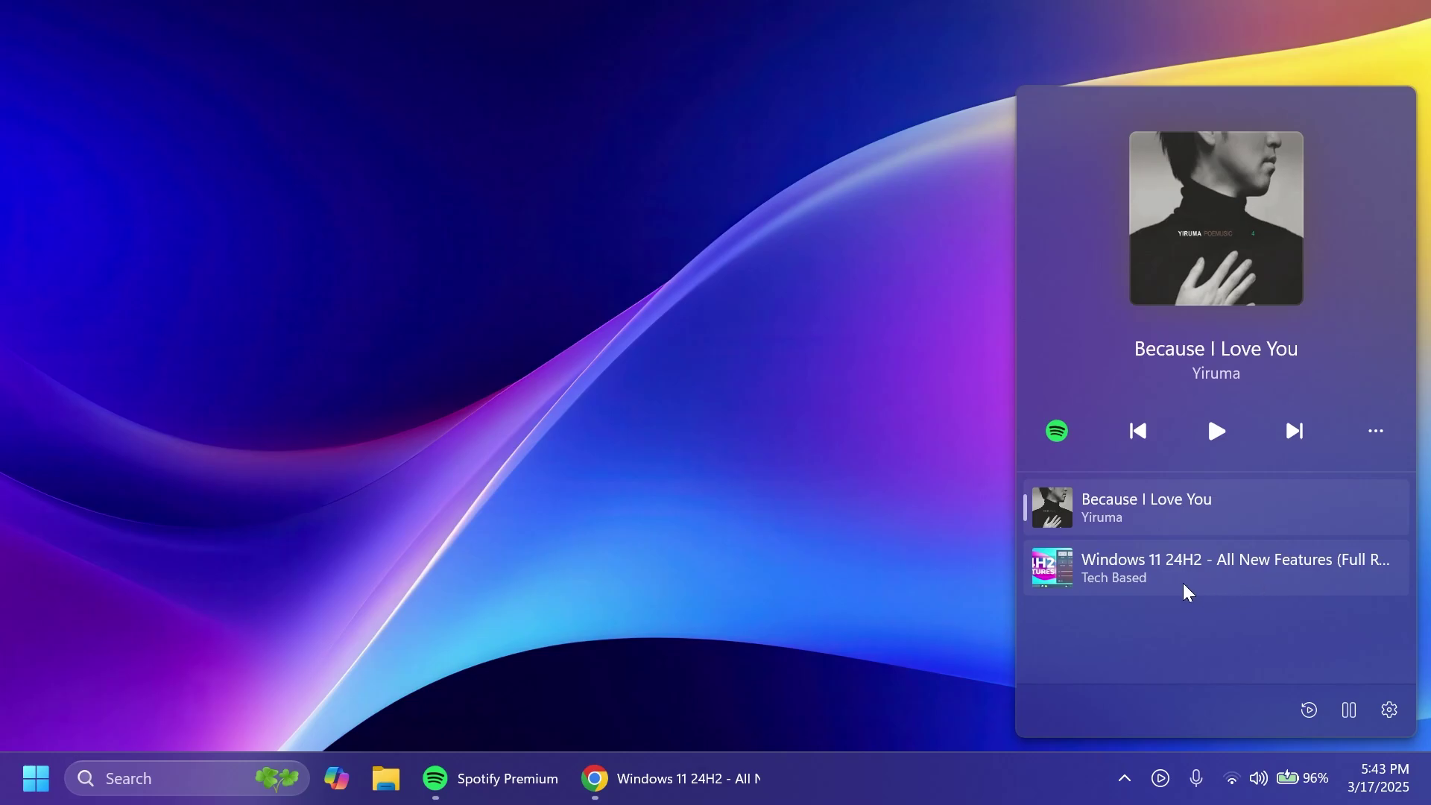
Step: Switch the flyout to the Windows 11 video, then back to Spotify, and close it
left_click(1183, 581)
left_click(1180, 521)
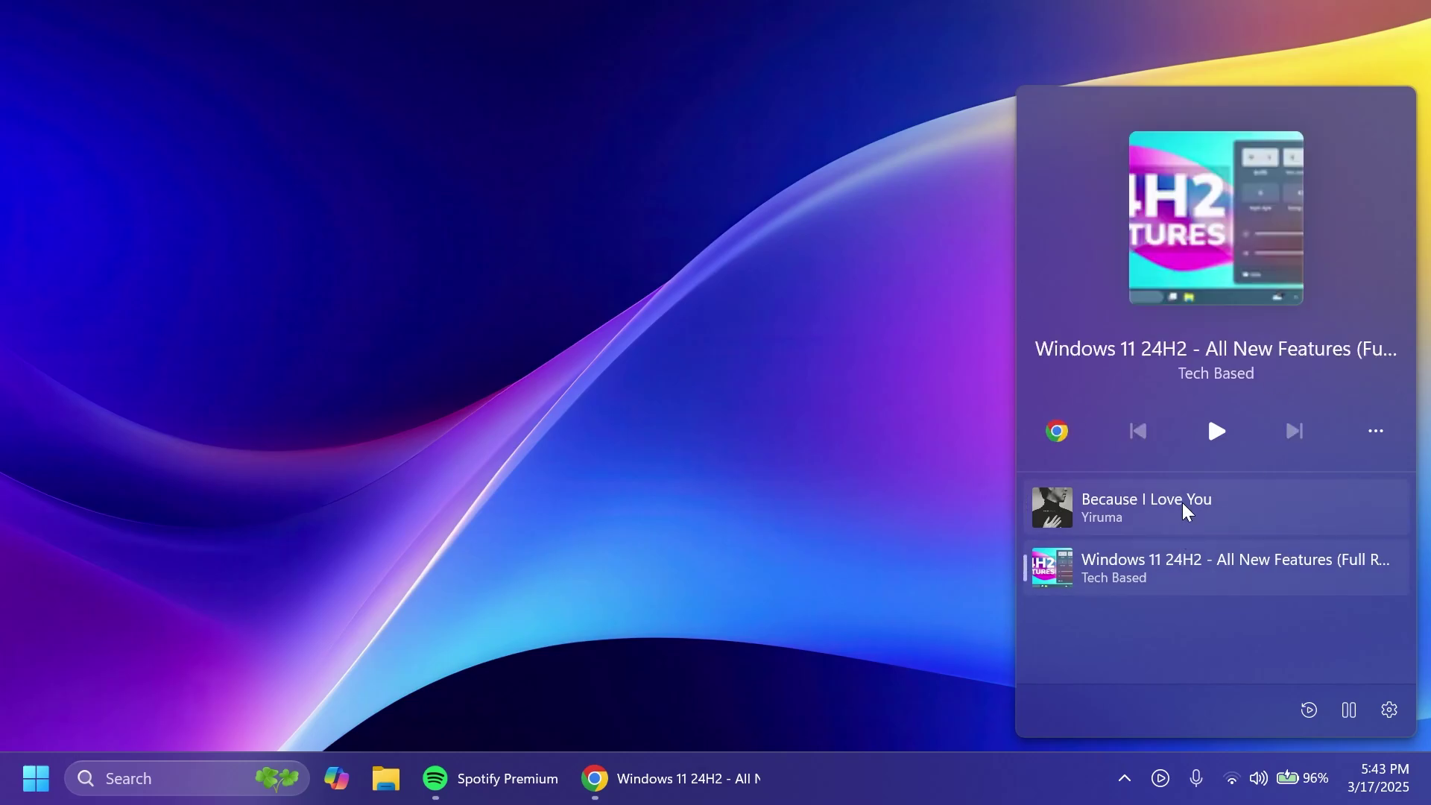
left_click(641, 516)
Step: Launch Media Player from search, reselect the Spotify session, and open Media Flyout settings
key("super")
type("medi")
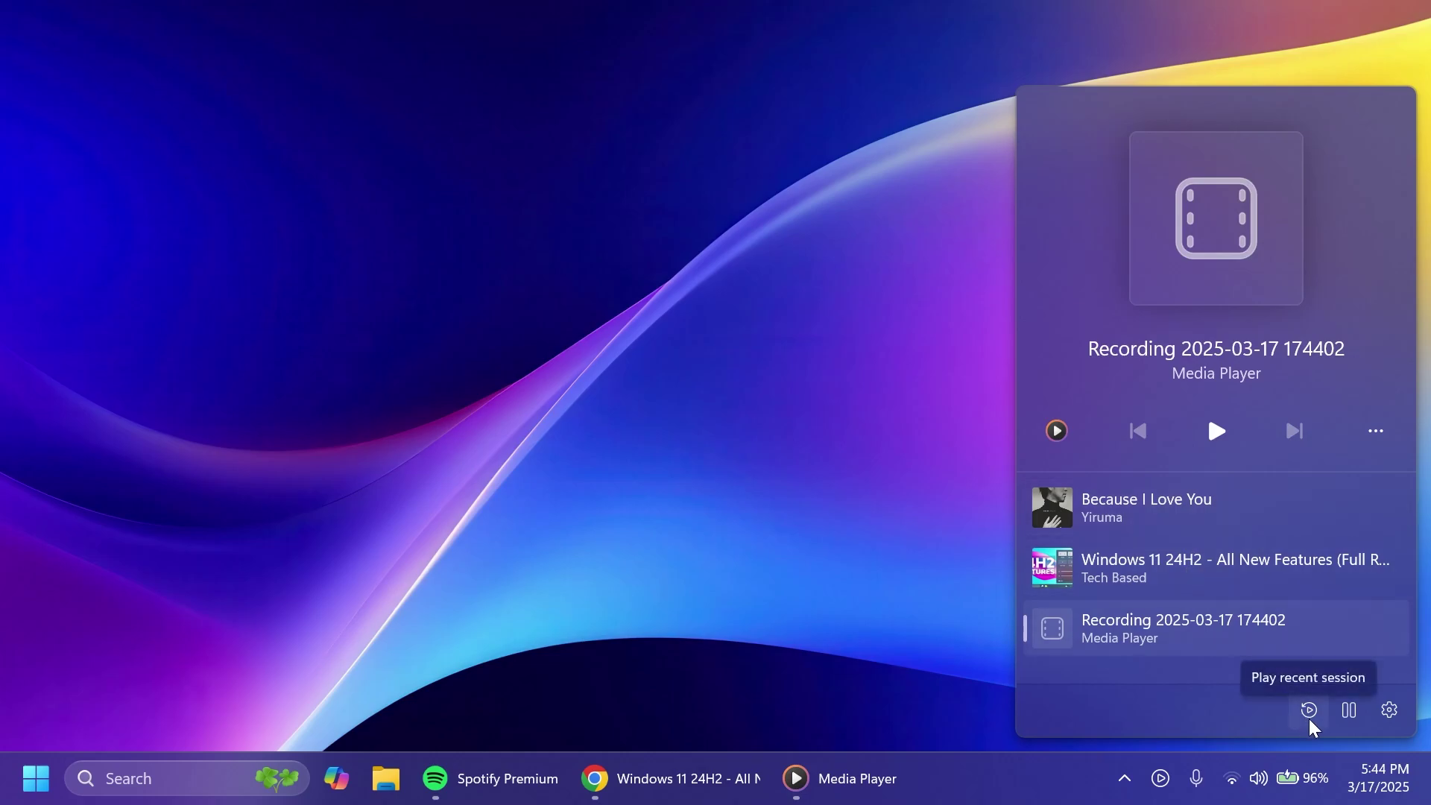
left_click(1107, 506)
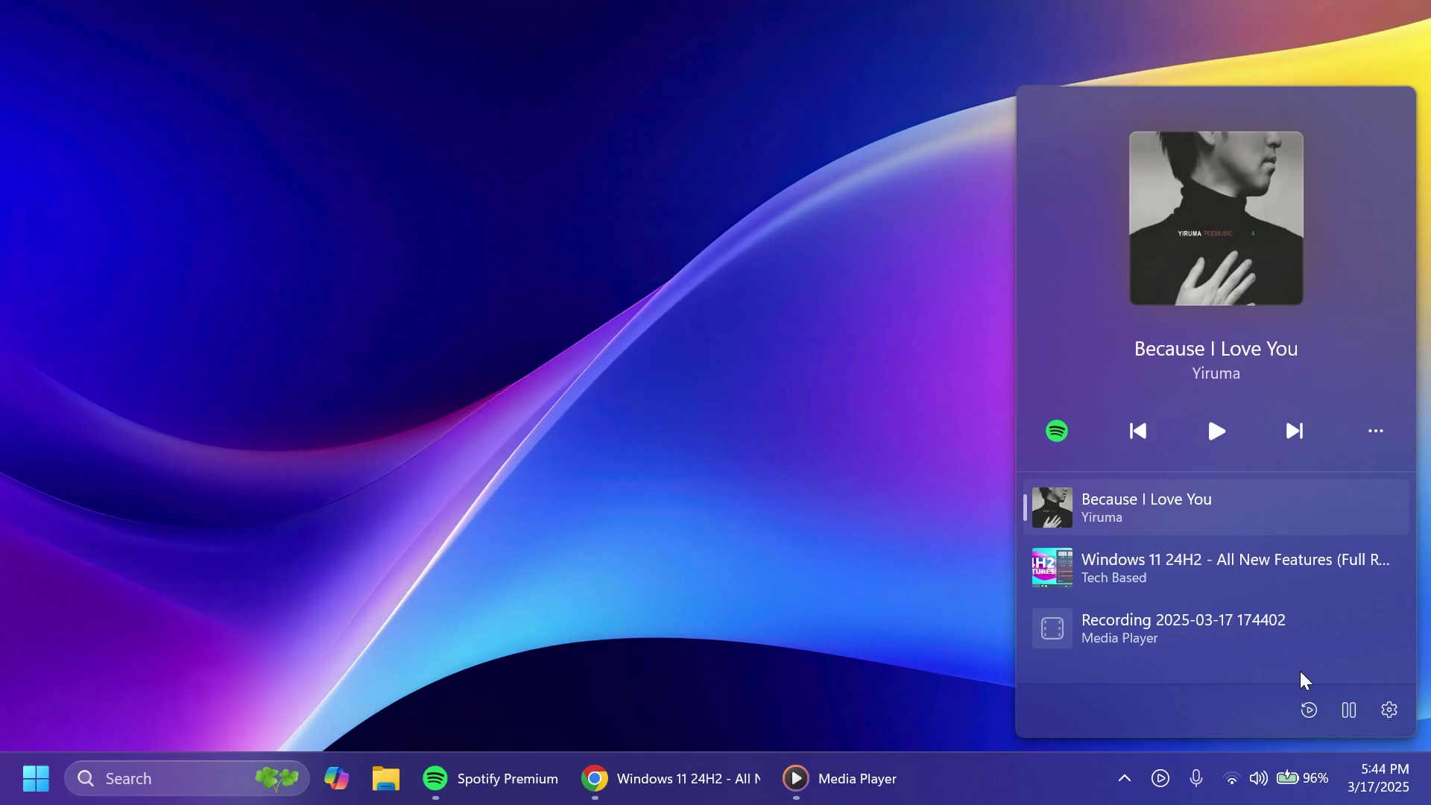
left_click(1391, 711)
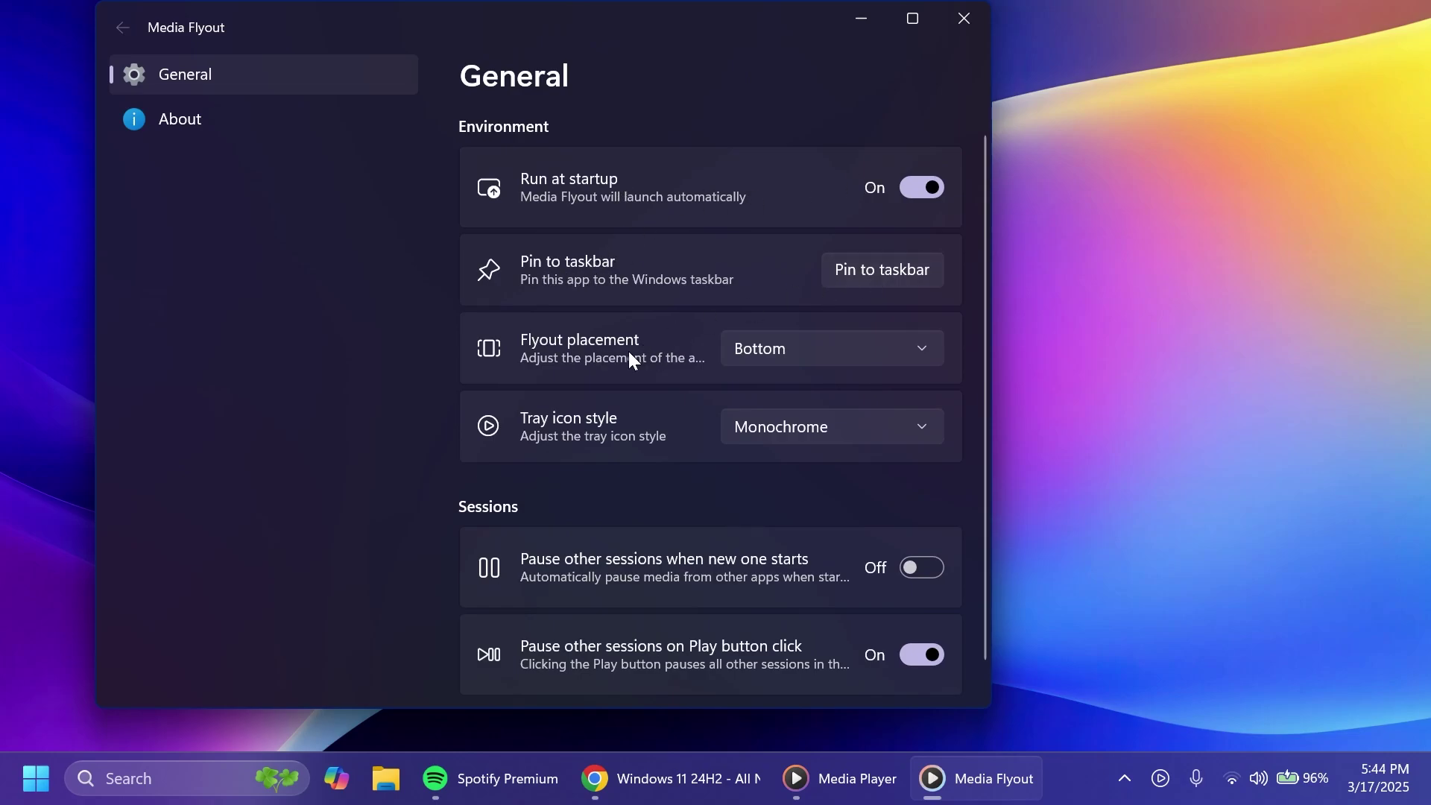
Step: Keep flyout placement at Bottom and change the tray icon style to Colorful
left_click(793, 354)
left_click(763, 356)
left_click(806, 424)
left_click(575, 419)
left_click(799, 436)
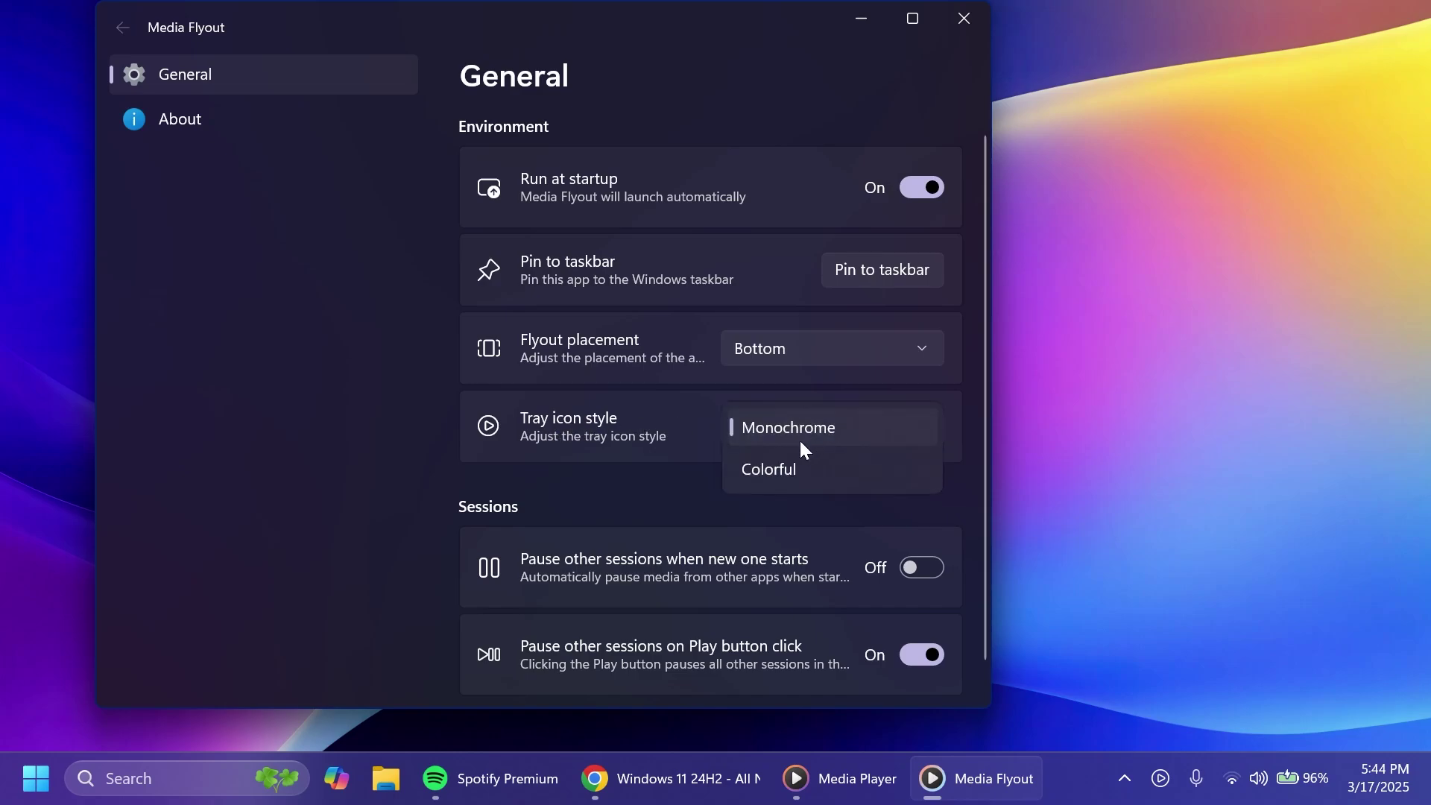
left_click(778, 467)
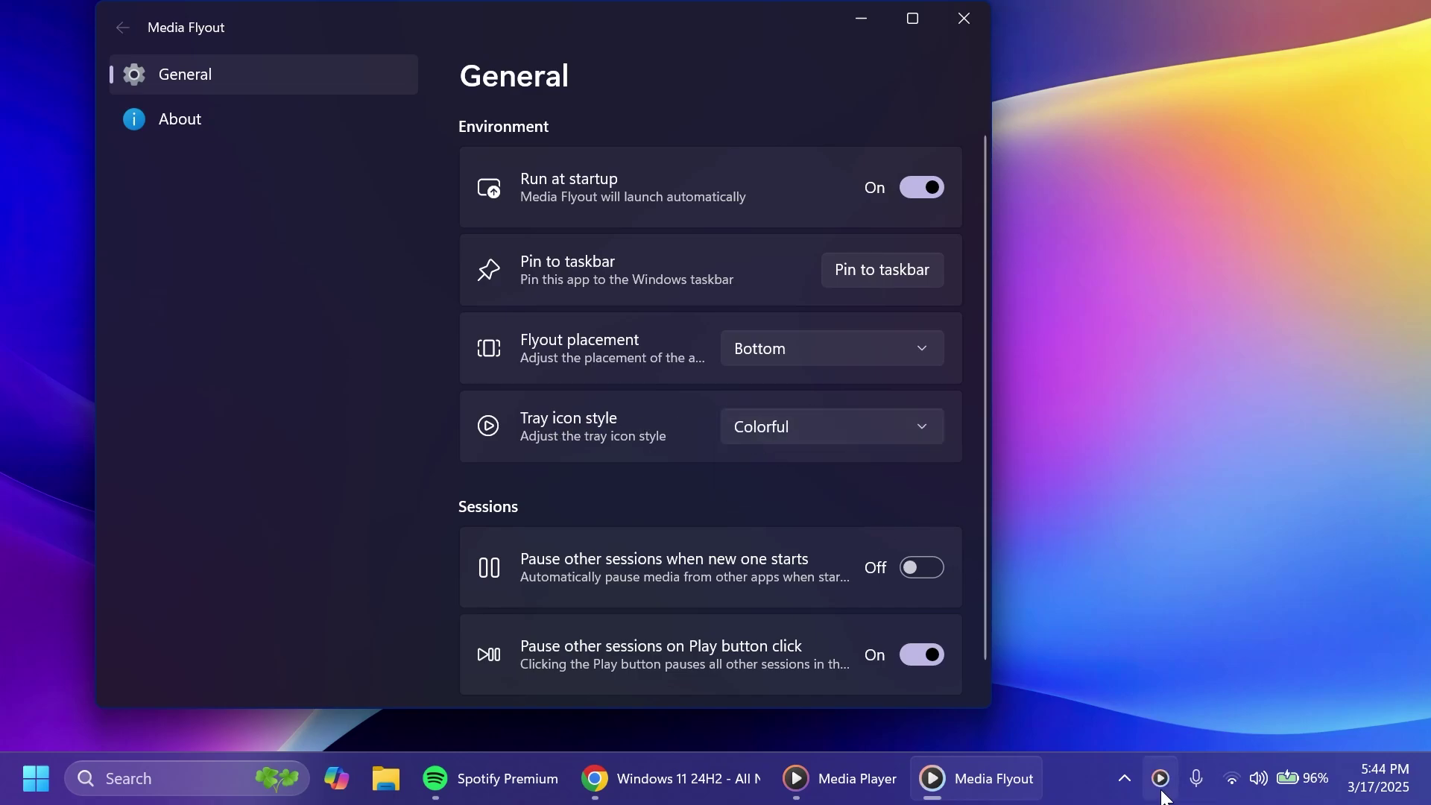
scroll(667, 531, "down", 1)
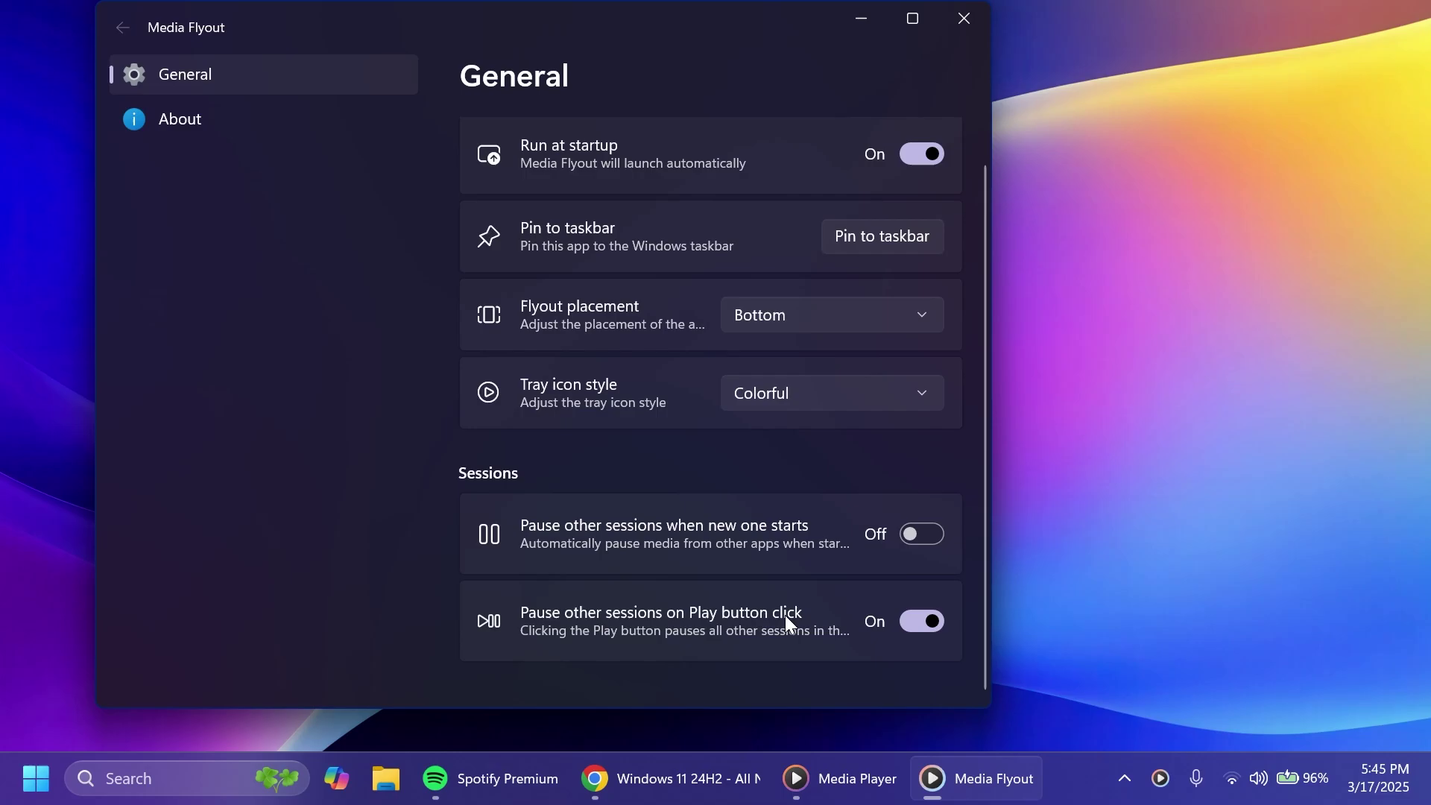
scroll(736, 603, "up", 1)
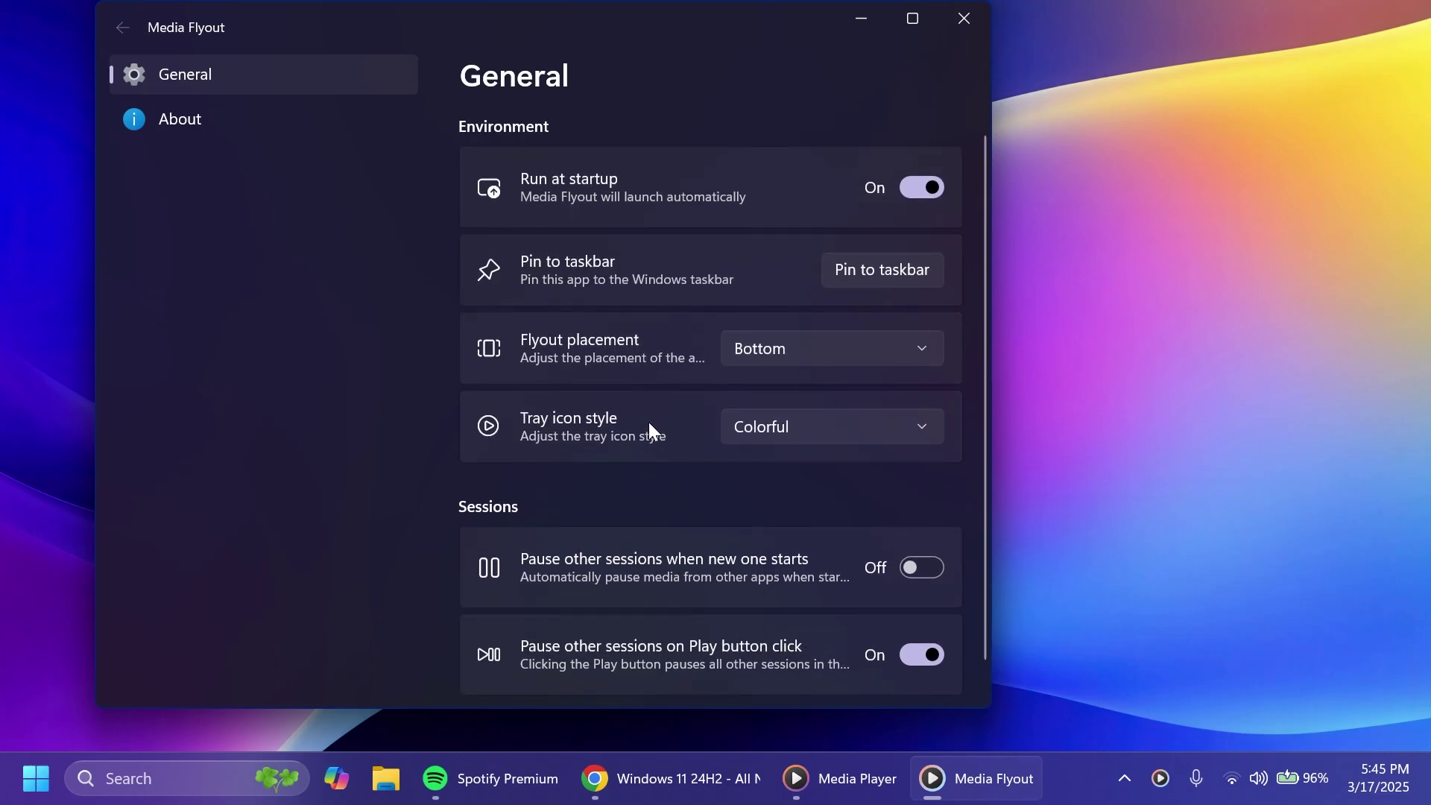
Step: Check for updates under About, close settings, and reopen the flyout showing three sessions
left_click(147, 112)
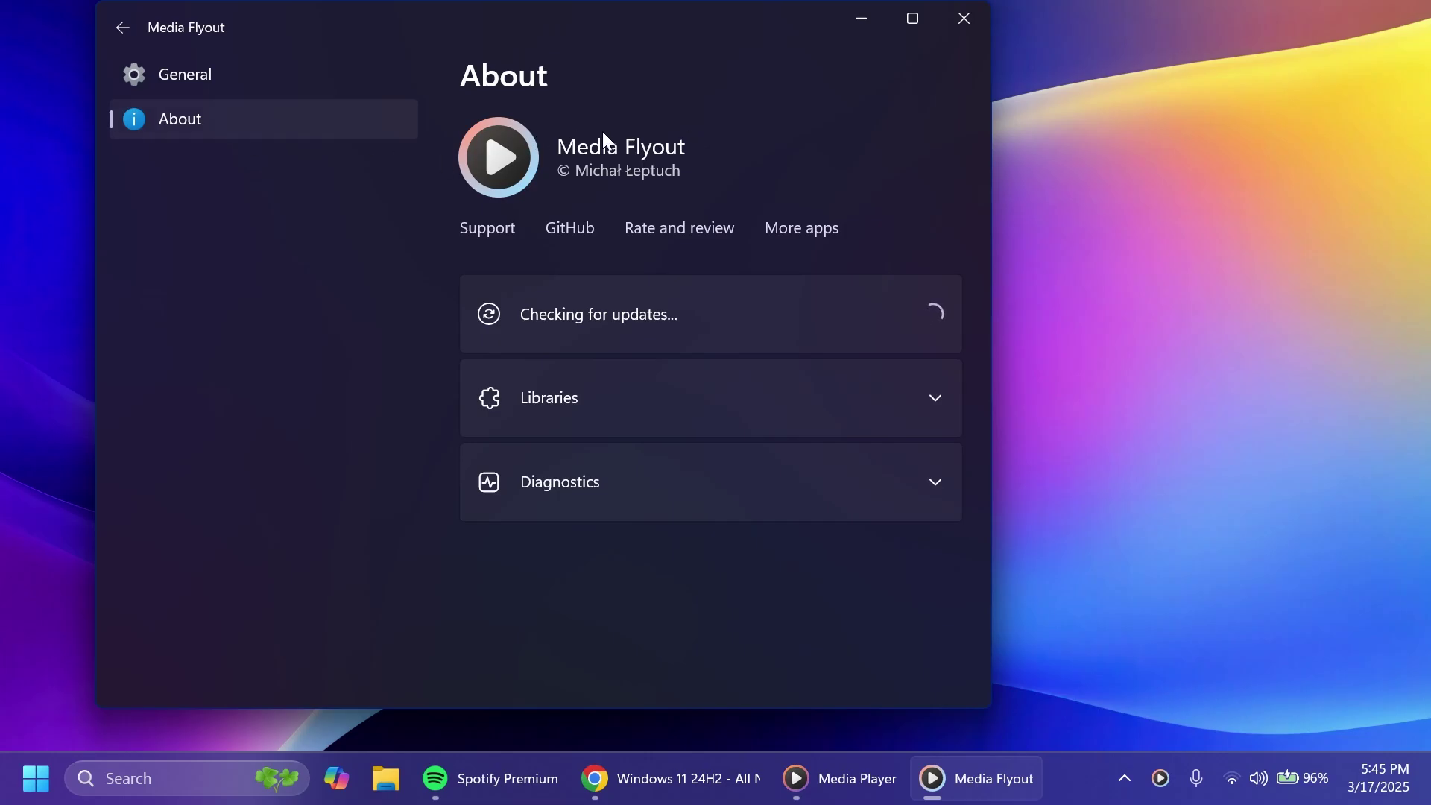
left_click(889, 313)
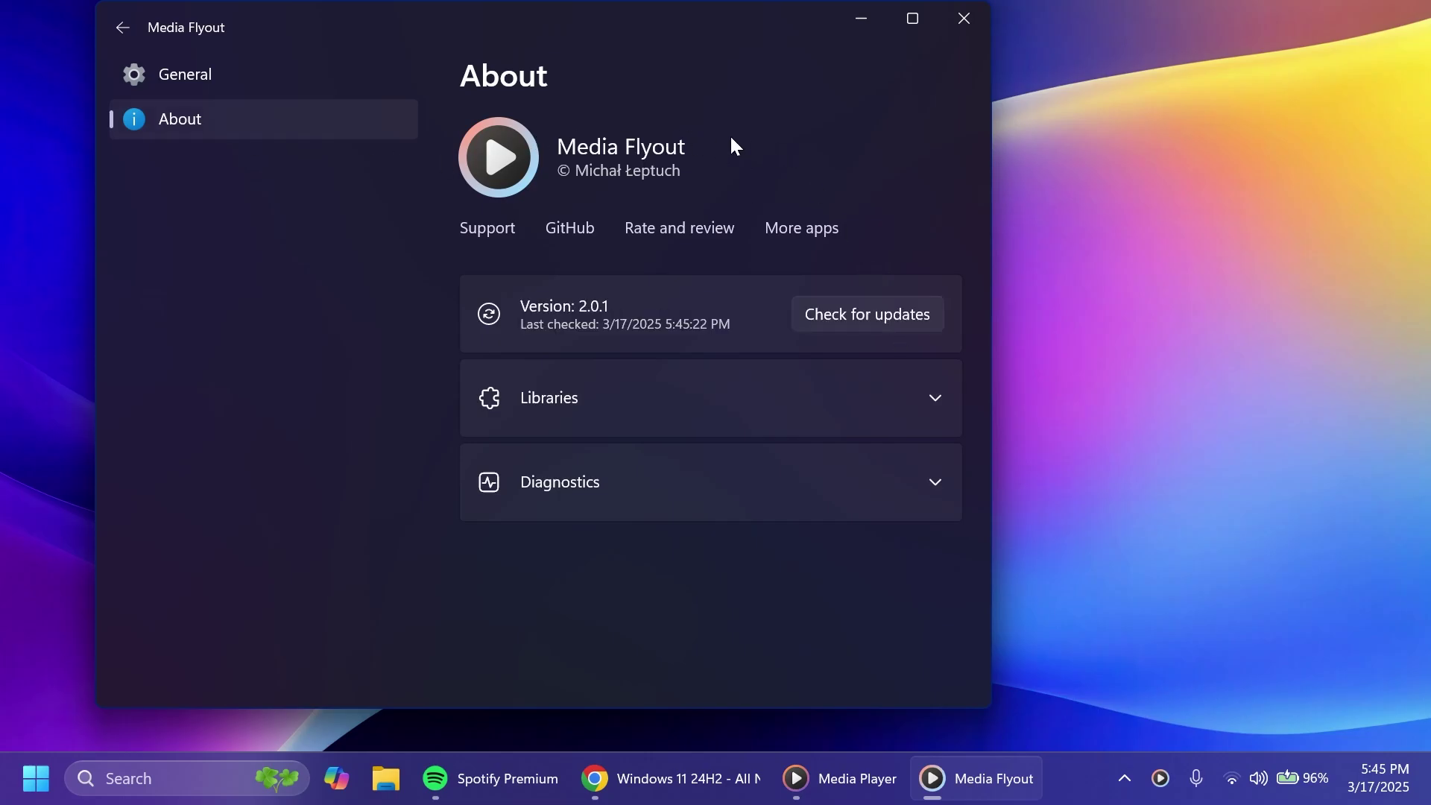
left_click(182, 75)
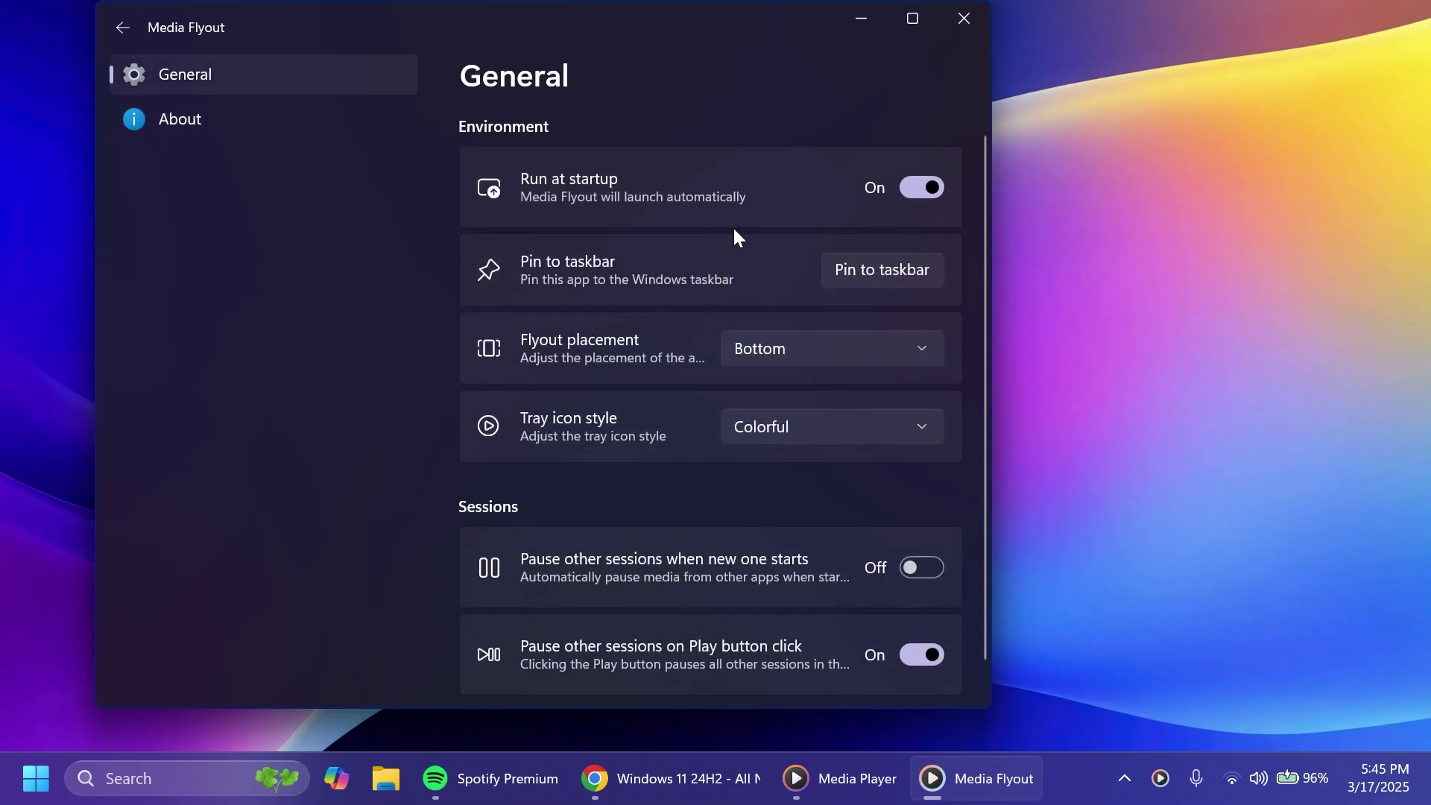
left_click(970, 18)
left_click(1158, 777)
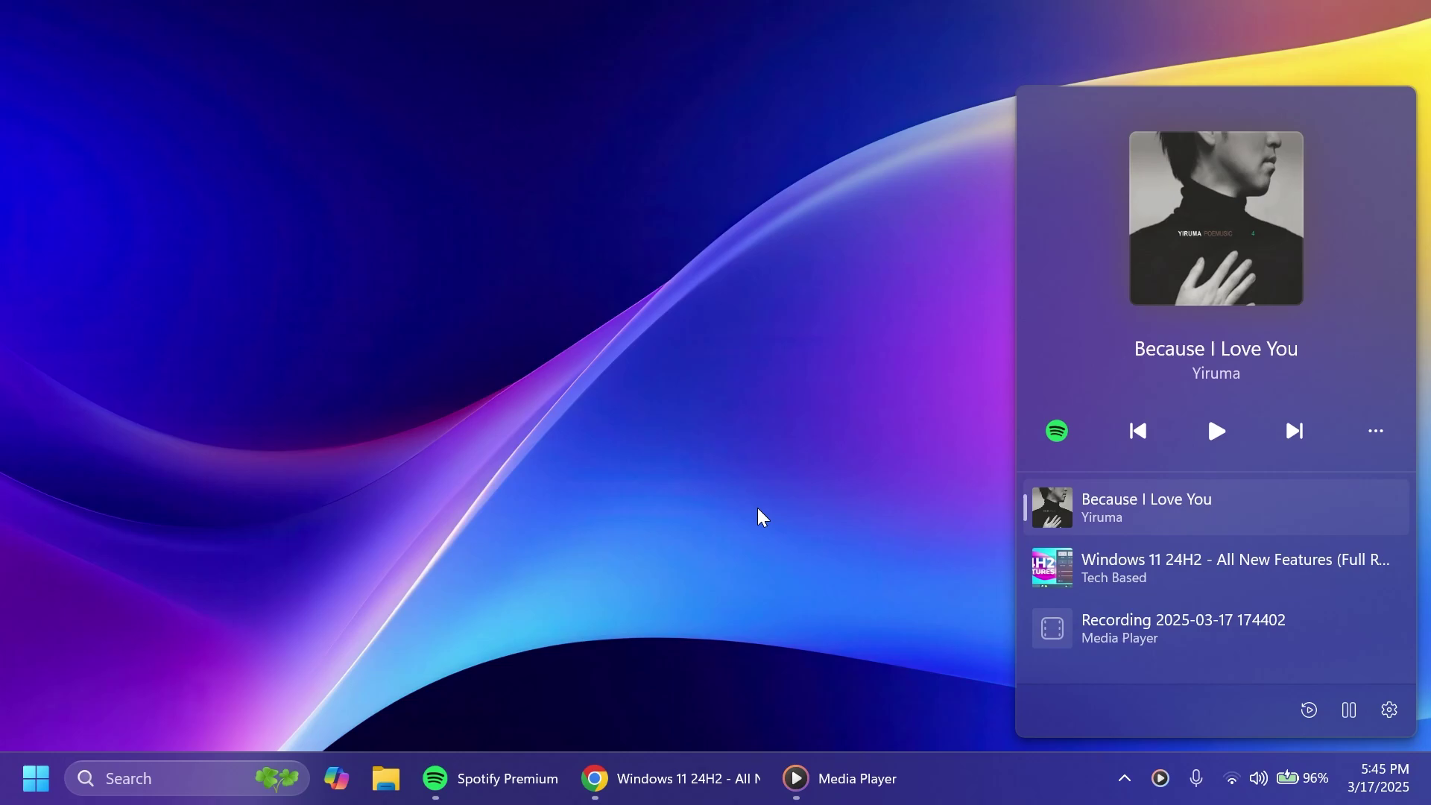
Step: Click the desktop to dismiss the Media Flyout panel
left_click(757, 517)
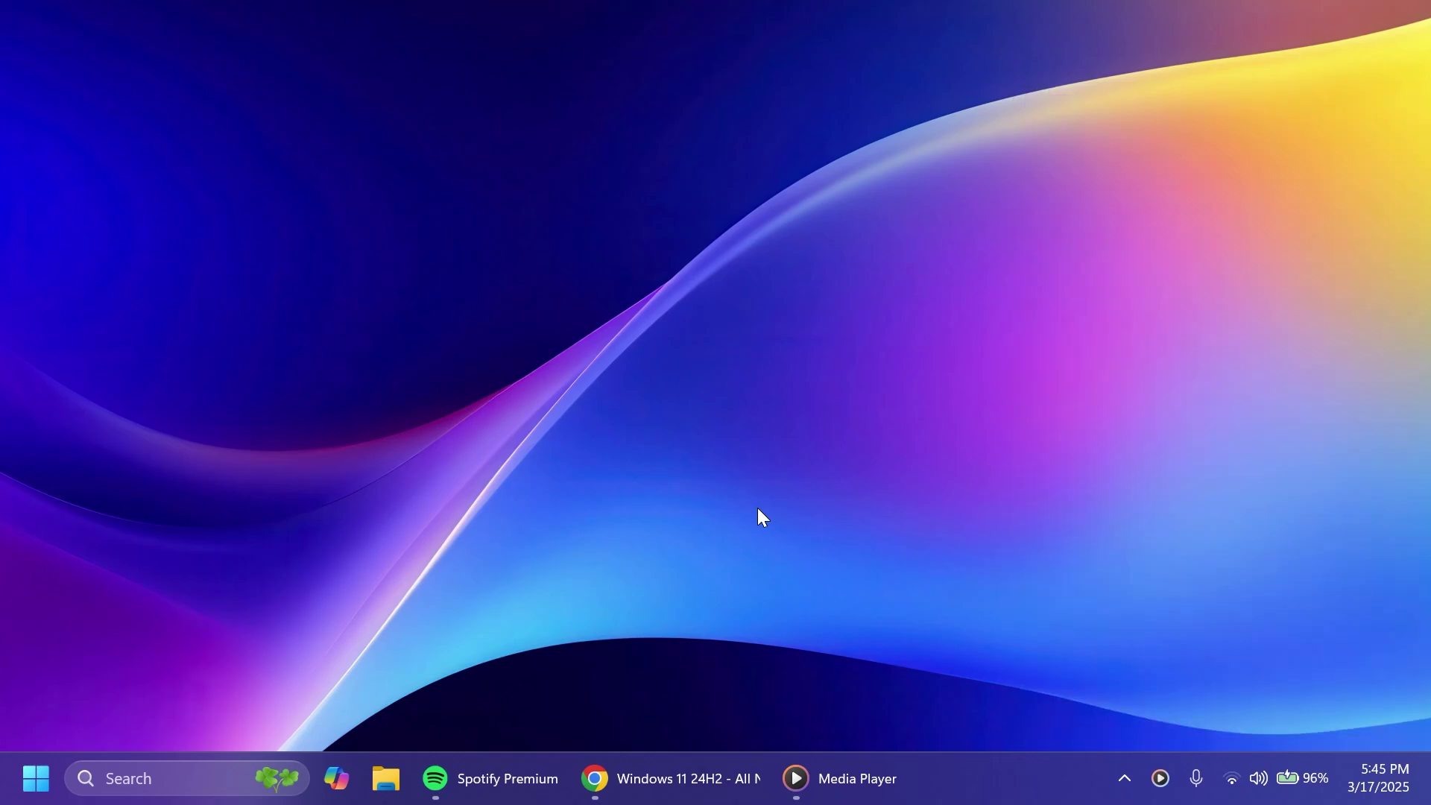